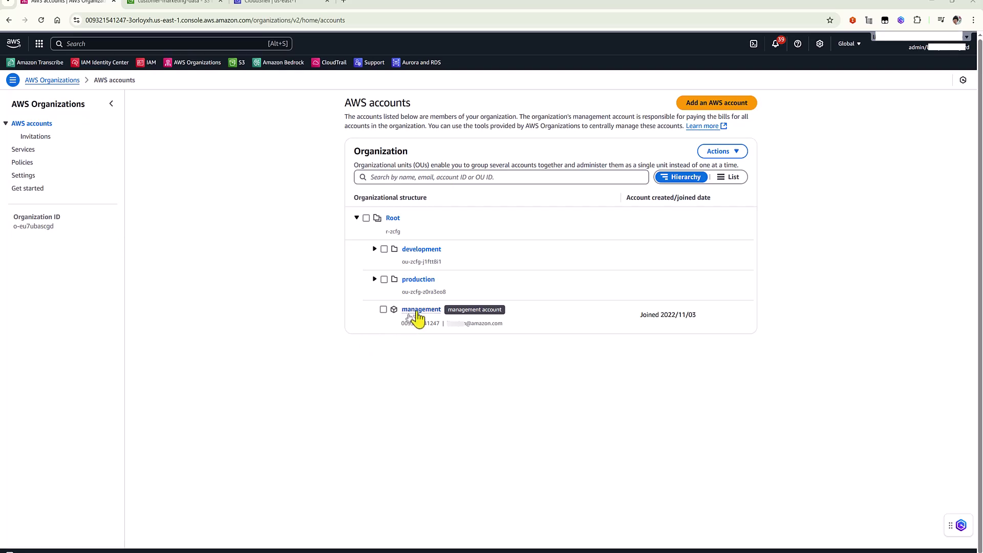
# Expand the development and production organizational units to view their member accounts.
pyautogui.click(374, 249)
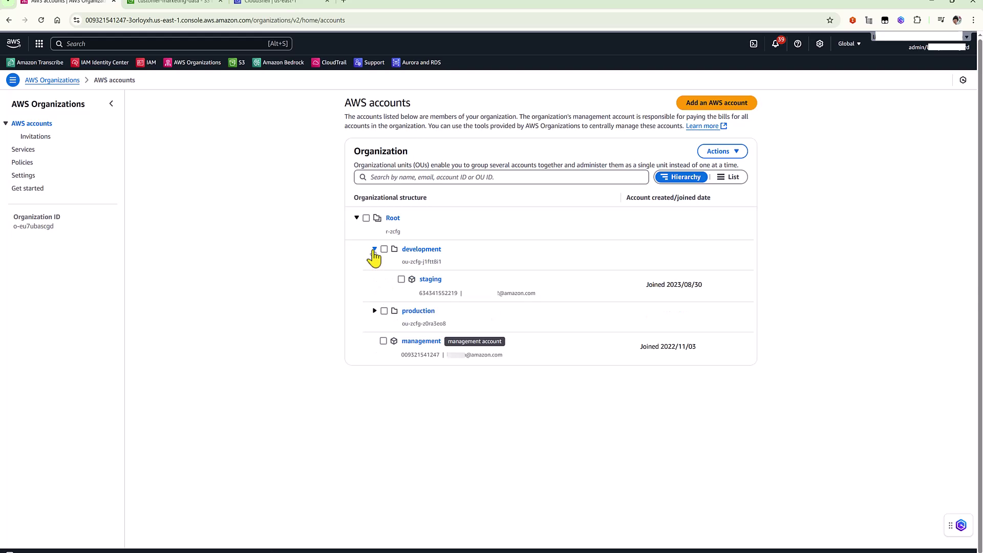
pyautogui.click(374, 311)
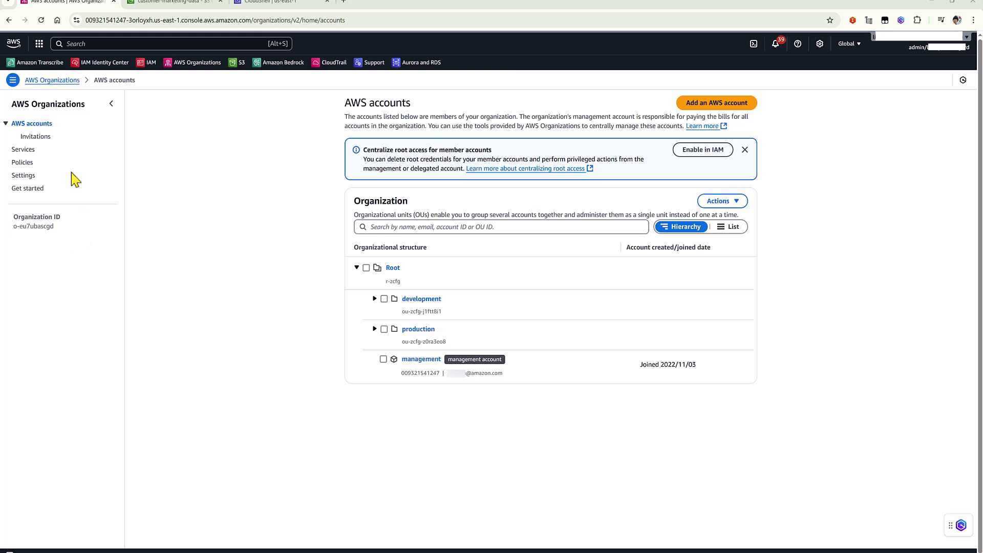
# Enable resource control policies for the organization and dismiss the notification.
pyautogui.click(21, 163)
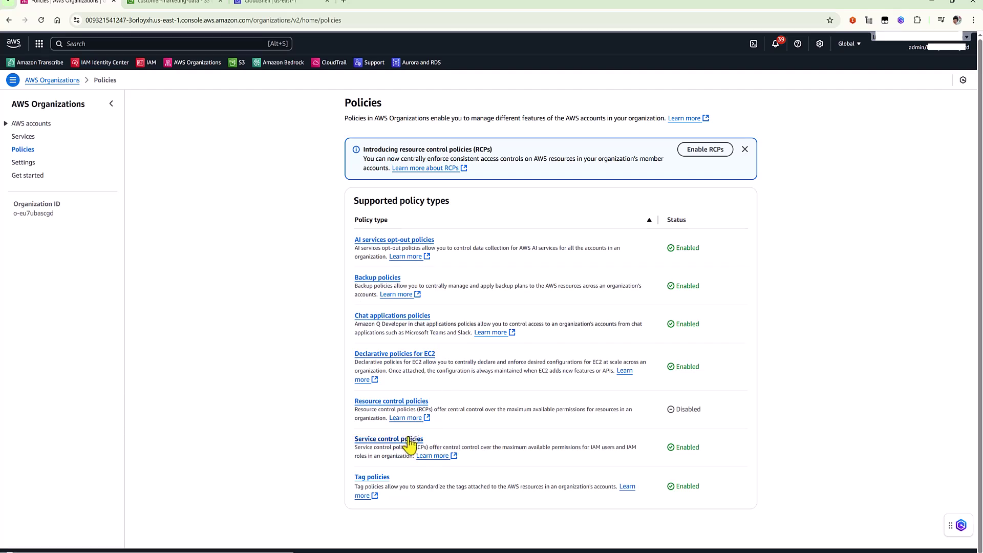
pyautogui.click(403, 402)
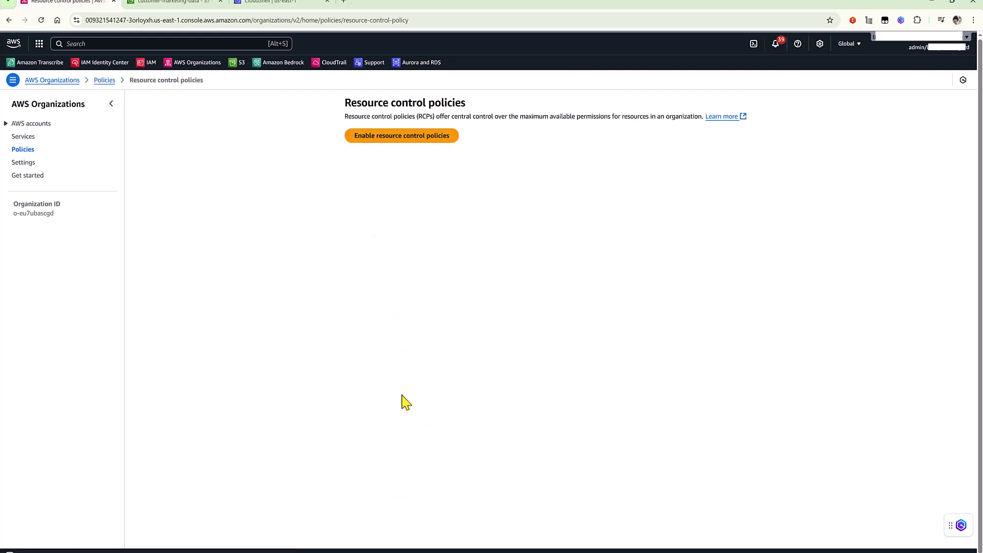
pyautogui.click(388, 142)
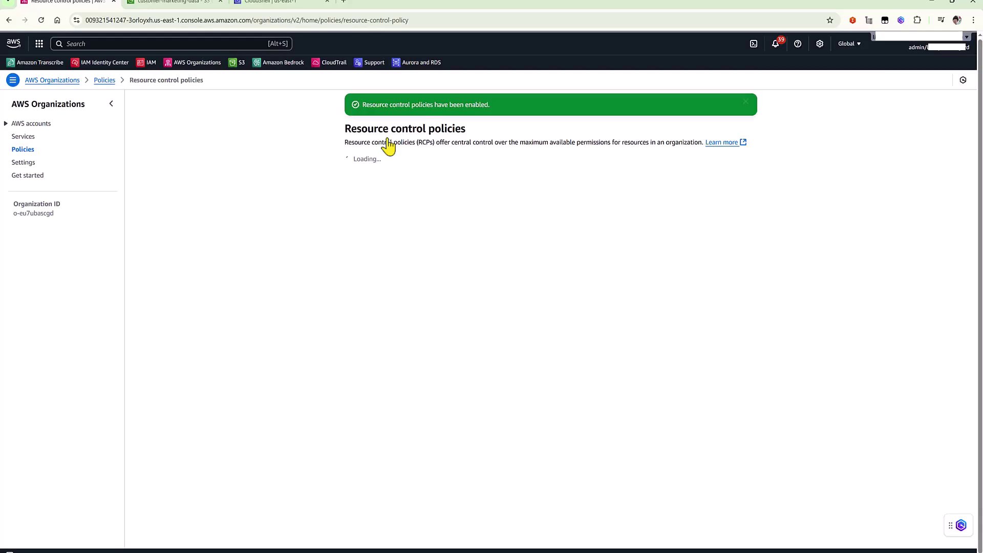
pyautogui.click(746, 105)
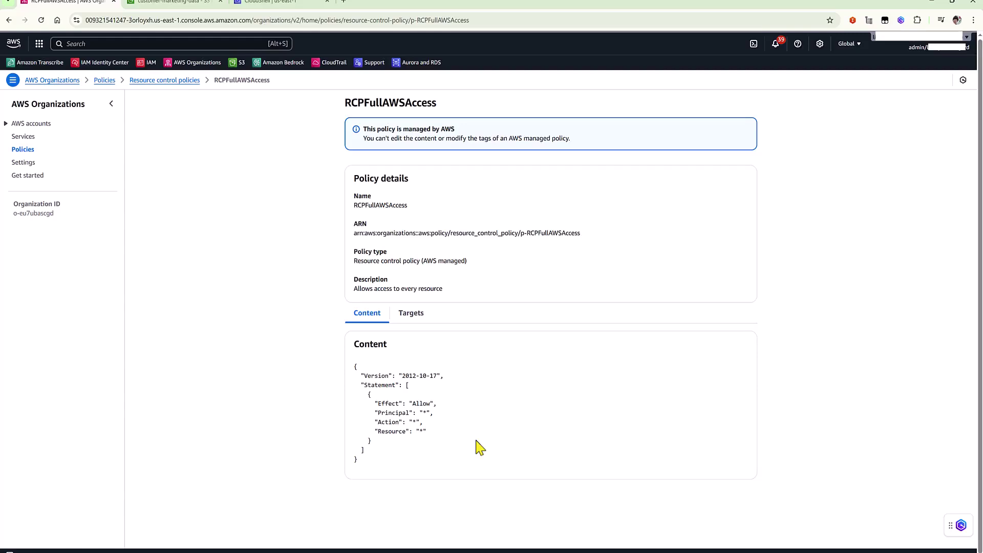
# Examine the attached targets and the JSON content of the RCPFullAWSAccess policy.
pyautogui.click(414, 315)
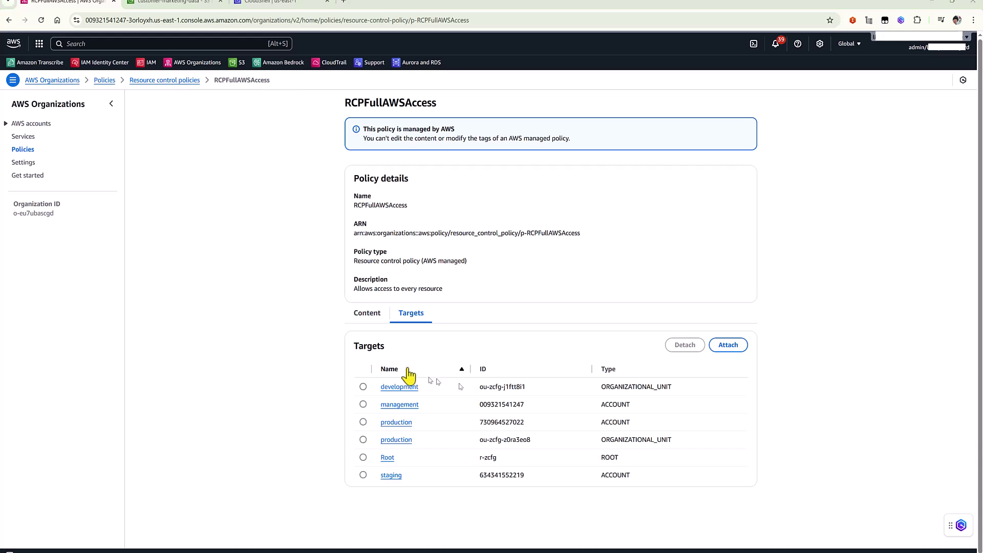
pyautogui.click(369, 317)
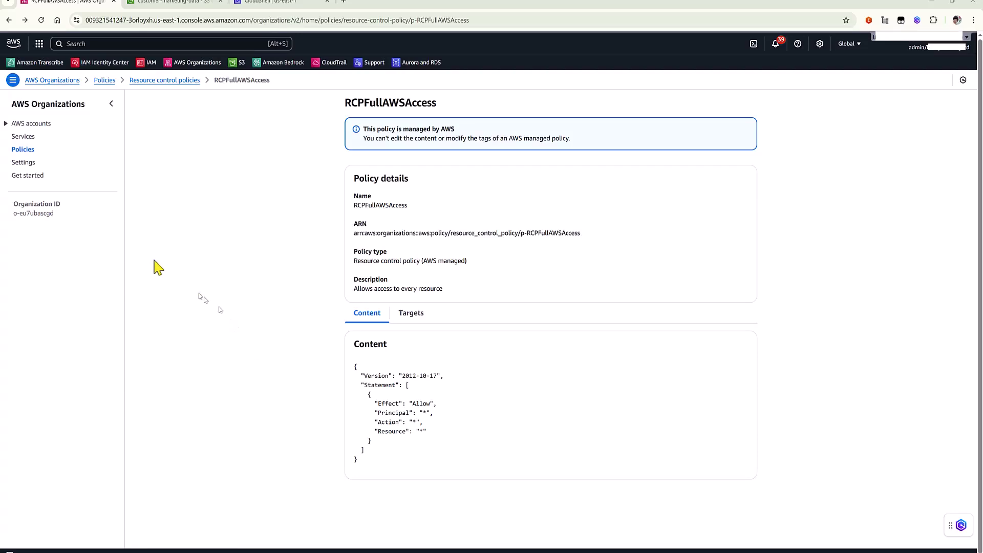
# Return to the organization's AWS accounts and look up the member account under the production organizational unit.
pyautogui.click(39, 127)
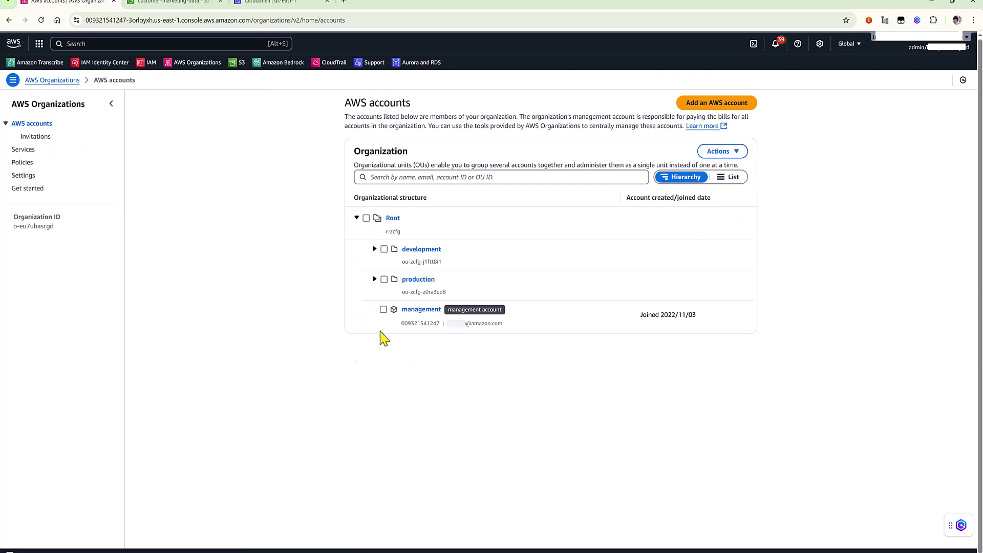
pyautogui.click(374, 280)
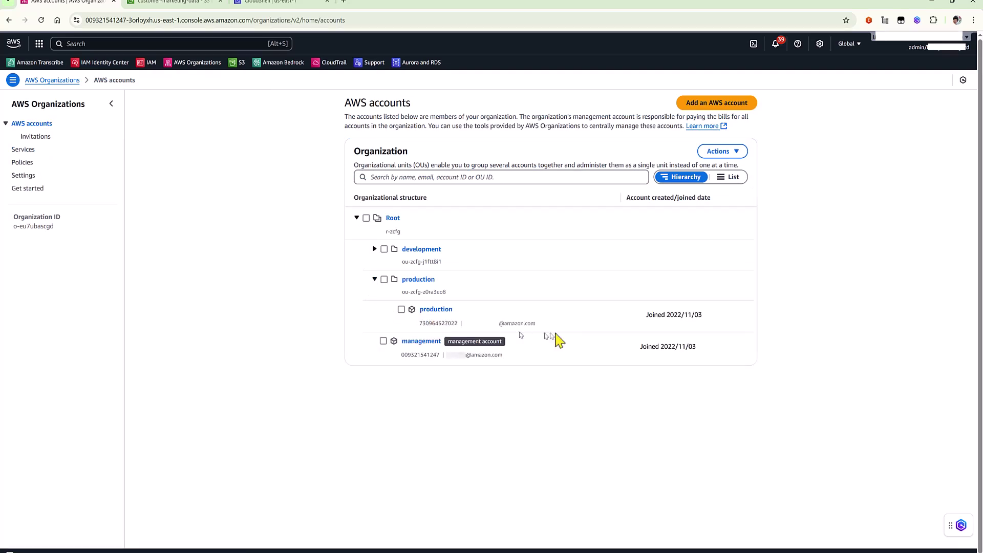
pyautogui.moveTo(557, 324); pyautogui.dragTo(418, 325)
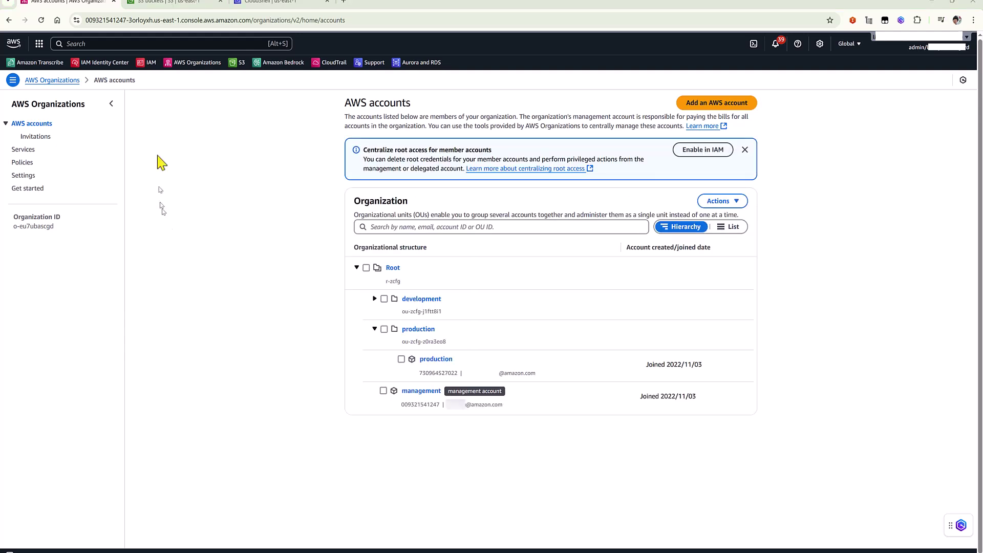
# Switch to the production account's S3 console and open the customer-marketing-data bucket.
pyautogui.click(159, 4)
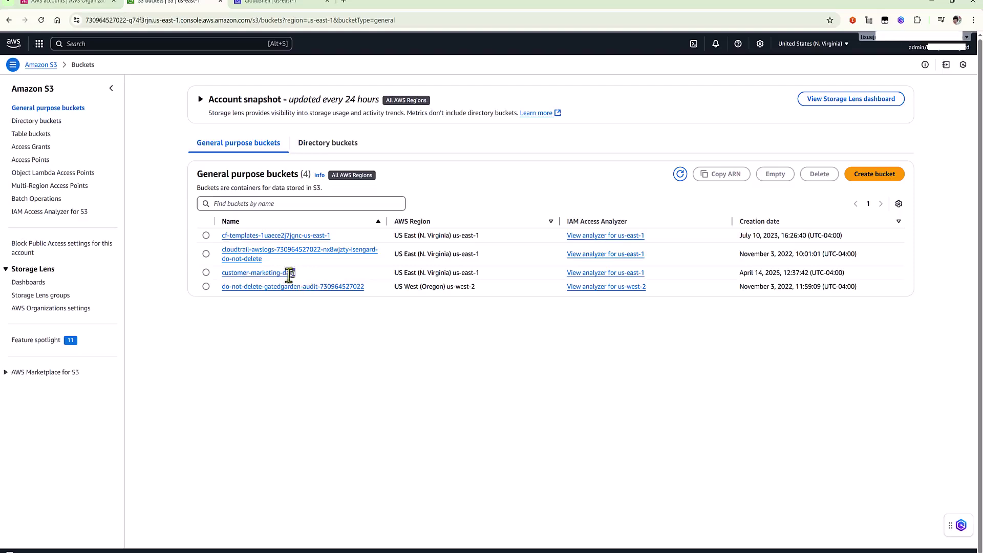
pyautogui.moveTo(295, 272); pyautogui.dragTo(220, 276)
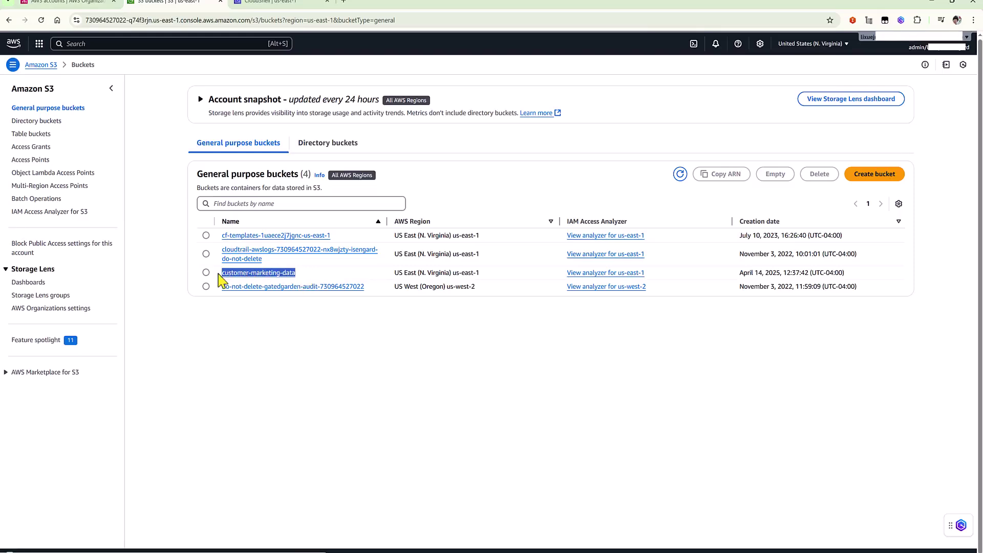
pyautogui.click(284, 275)
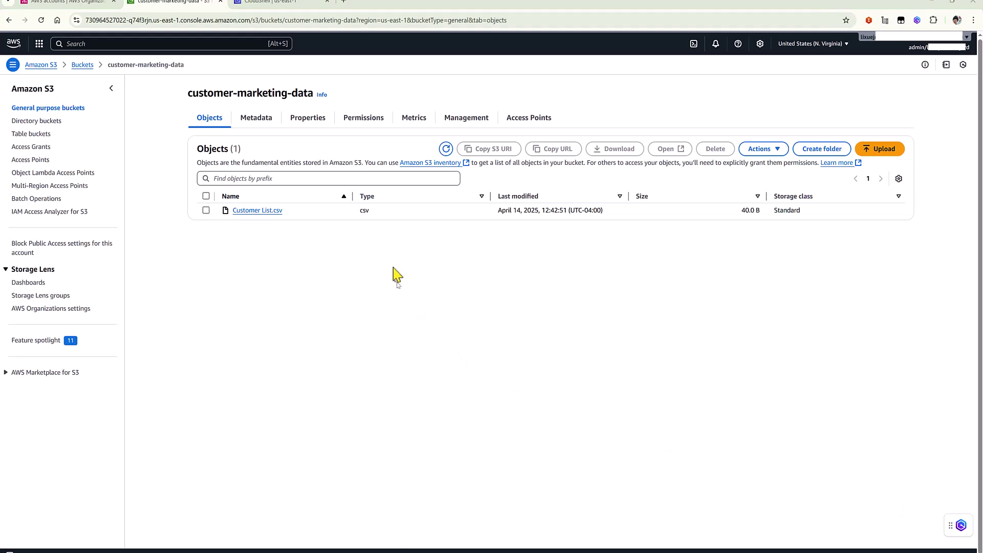
# Paste and save a bucket policy on customer-marketing-data, AllowApplicationAccess, allowing the external account's root s3:* on the bucket and its objects.
pyautogui.click(365, 121)
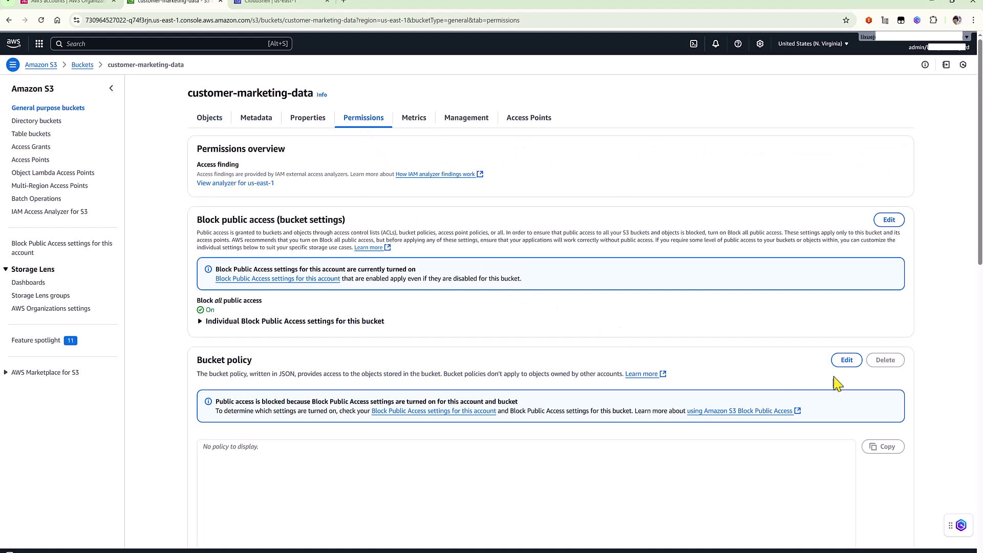
pyautogui.click(846, 361)
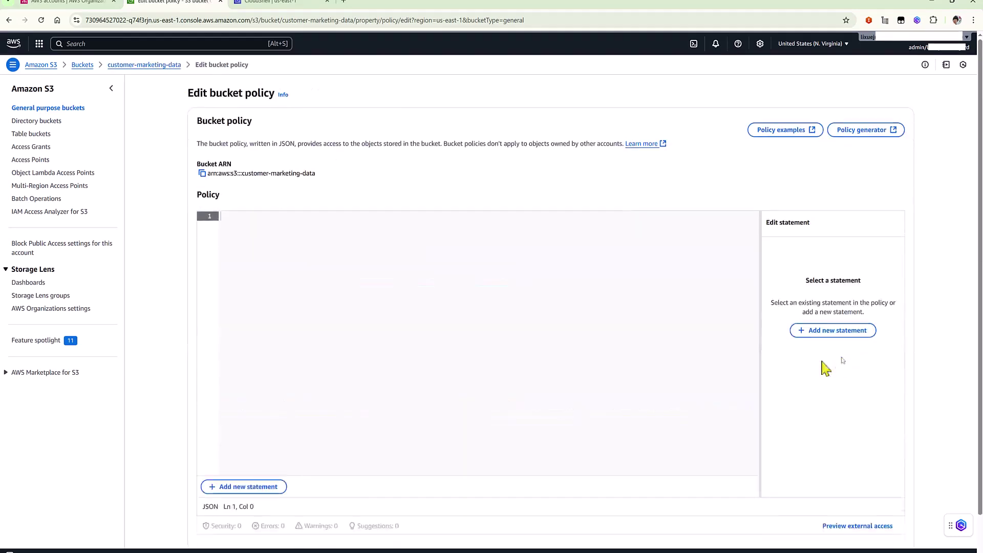
pyautogui.hotkey('ctrl', 'v')
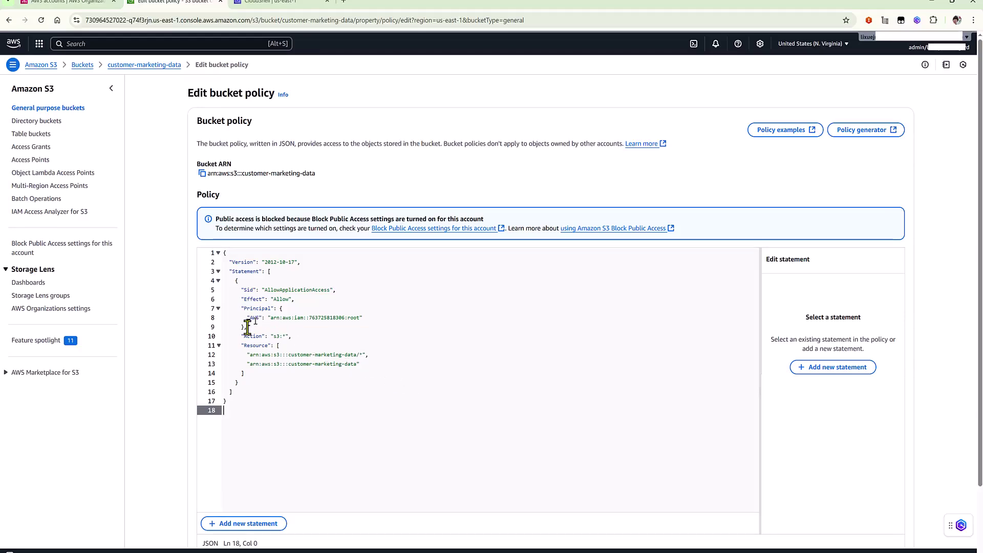
pyautogui.moveTo(250, 336); pyautogui.dragTo(290, 336)
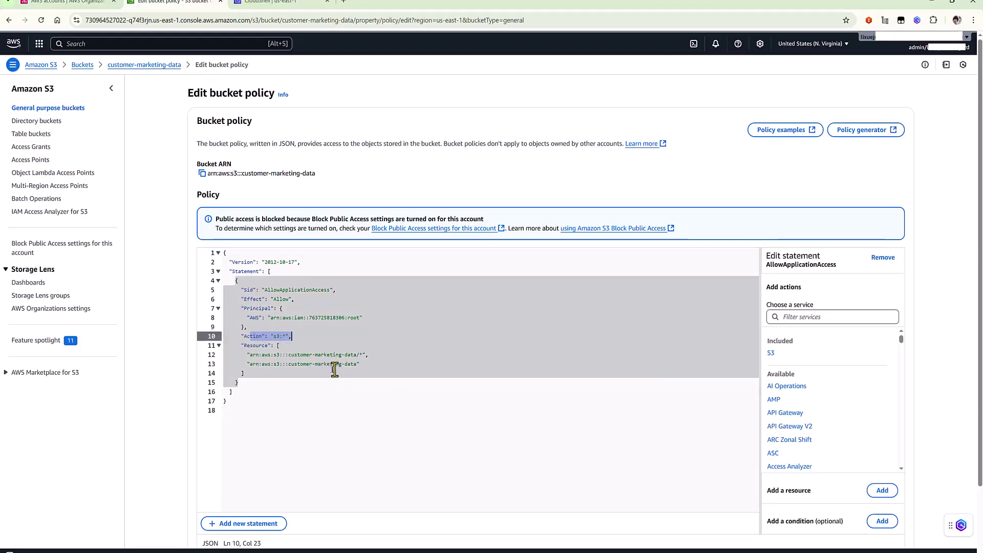
pyautogui.moveTo(342, 364); pyautogui.dragTo(267, 358)
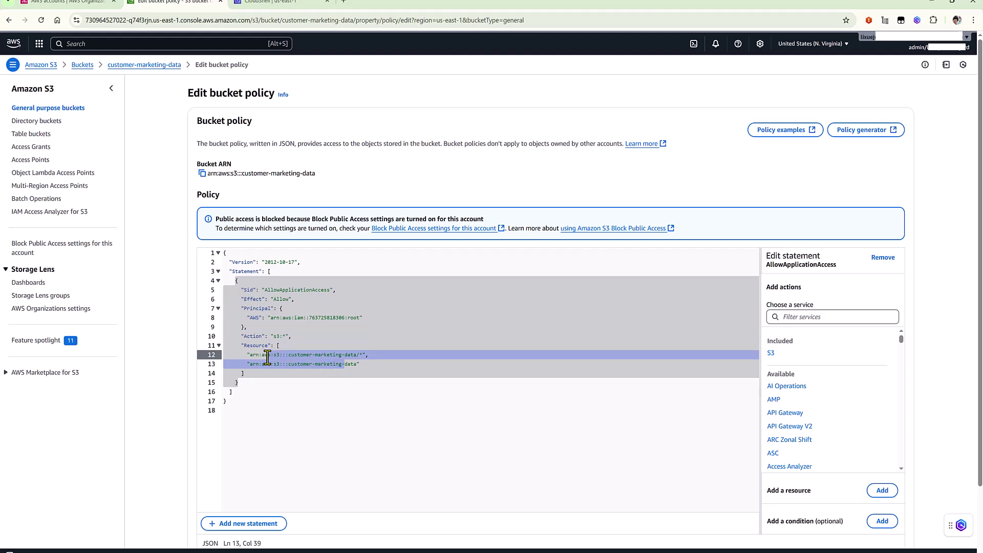
pyautogui.click(268, 358)
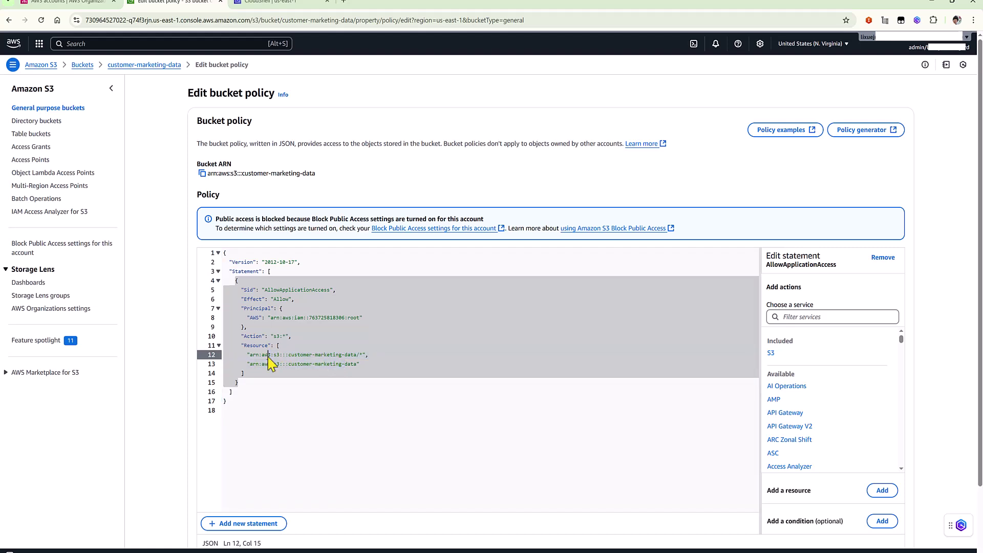
pyautogui.doubleClick(338, 318)
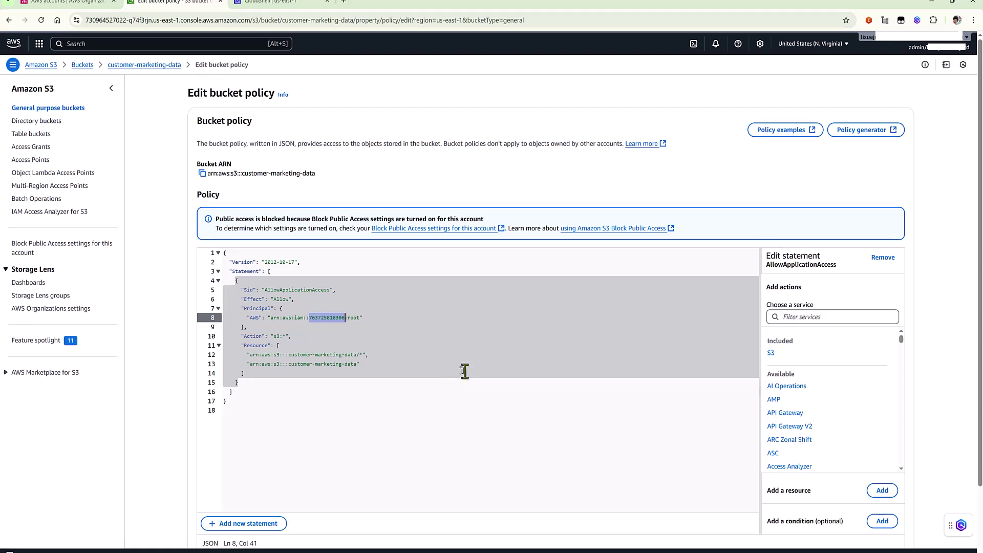
pyautogui.scroll(-2, 595, 354)
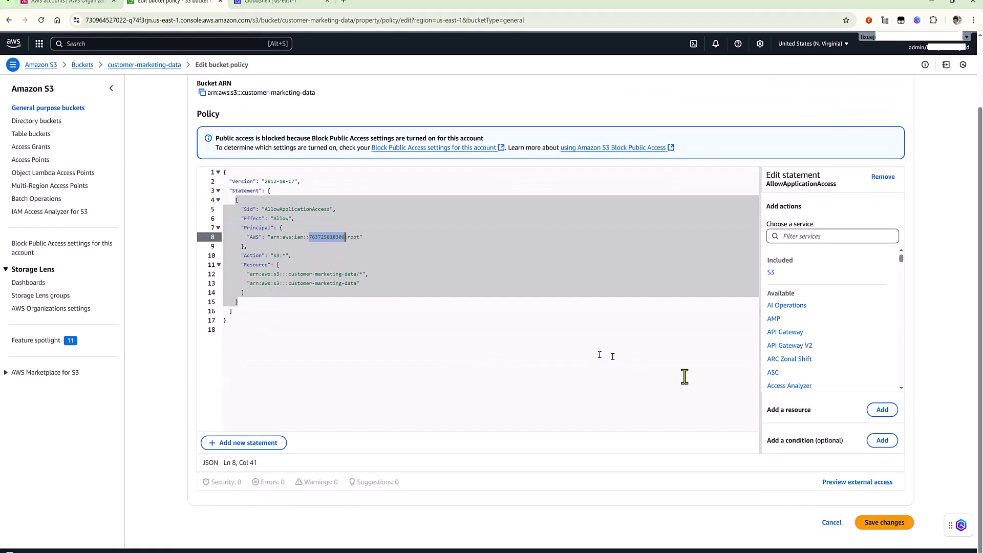
pyautogui.click(890, 530)
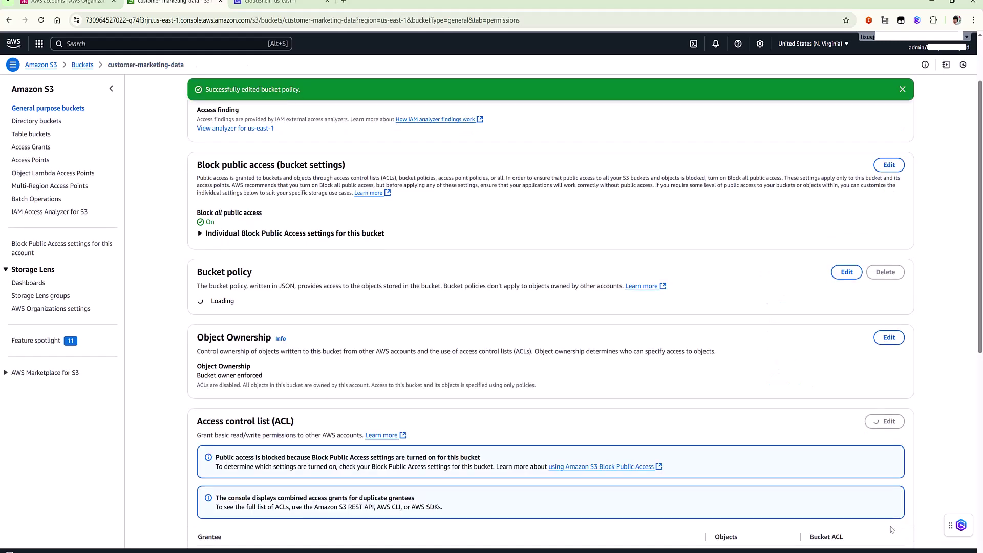
# Switch to the external account's CloudShell and run aws s3api list-objects --bucket customer-marketing-data.
pyautogui.hotkey('ctrl', 'Tab')
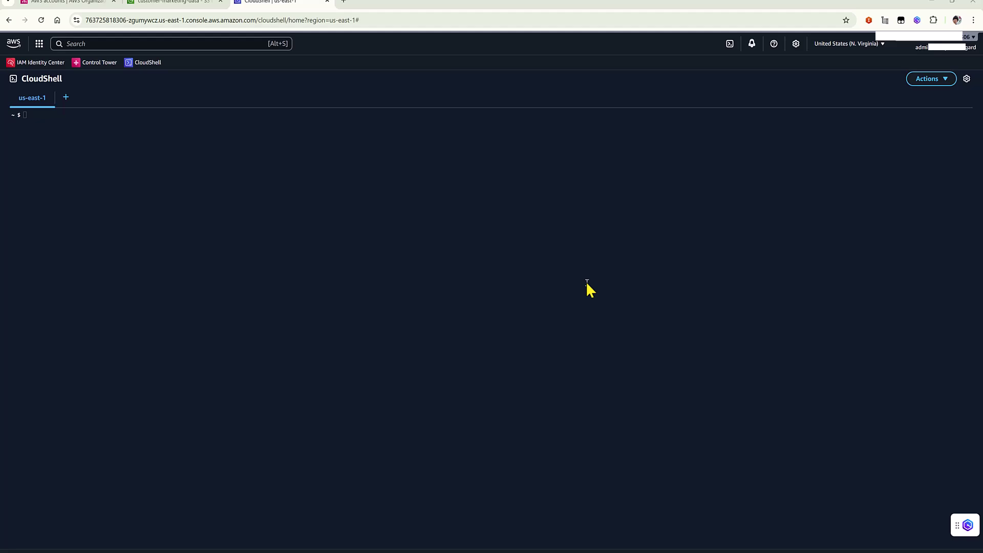
pyautogui.click(509, 287)
pyautogui.write('aws s3api list-objects --bucket customer-marketing-data')
pyautogui.press('Return')
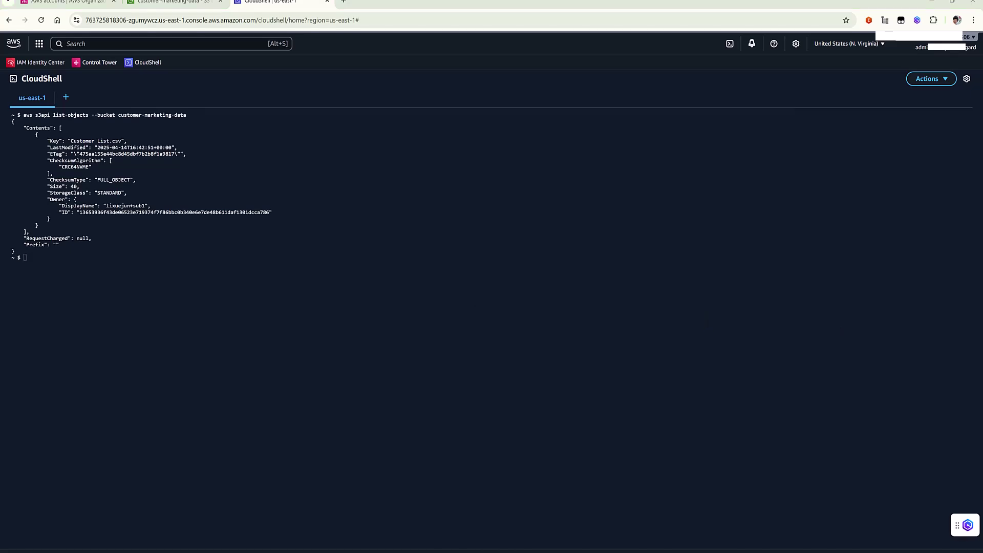
# Download "Customer List.csv" from customer-marketing-data under the same file name with aws s3api get-object in CloudShell.
pyautogui.click(581, 404)
pyautogui.write('aws s3api get-object --bucket customer-marketing-data --key "Customer List.csv" "Customer List.csv"')
pyautogui.press('Return')
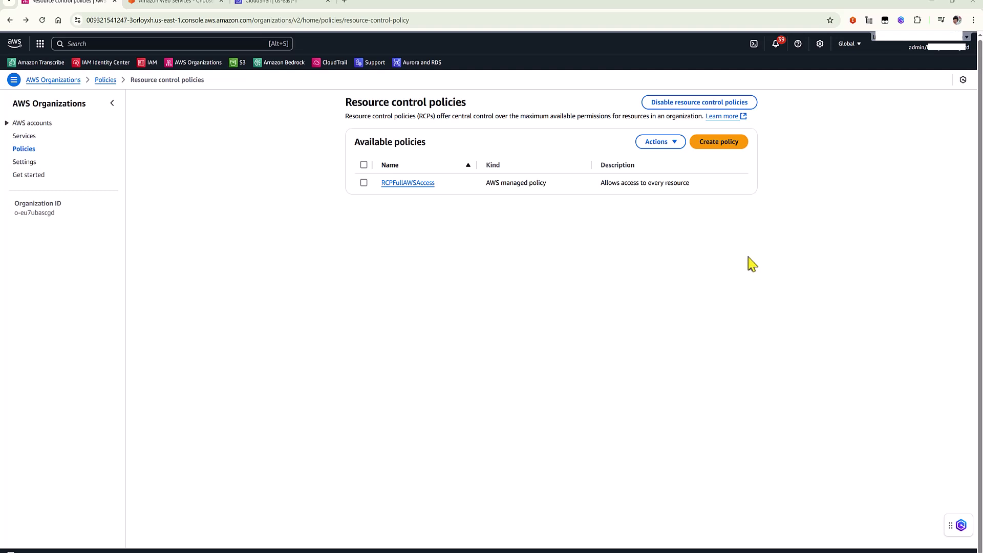
# Start a new resource control policy in AWS Organizations named DenyS3AccessFromExternalOrg.
pyautogui.click(734, 146)
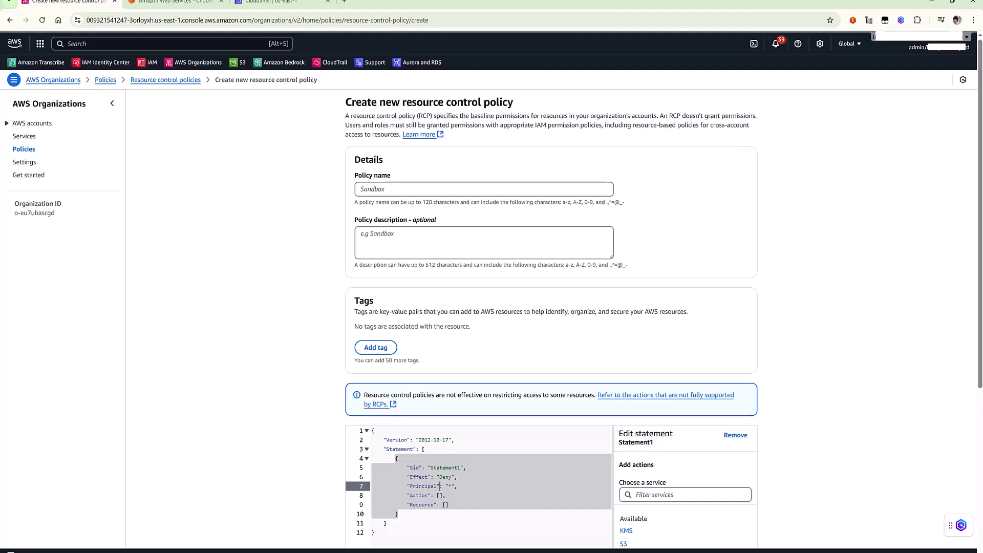
pyautogui.click(518, 188)
pyautogui.write('DenyS3AccessFromExternalOrg')
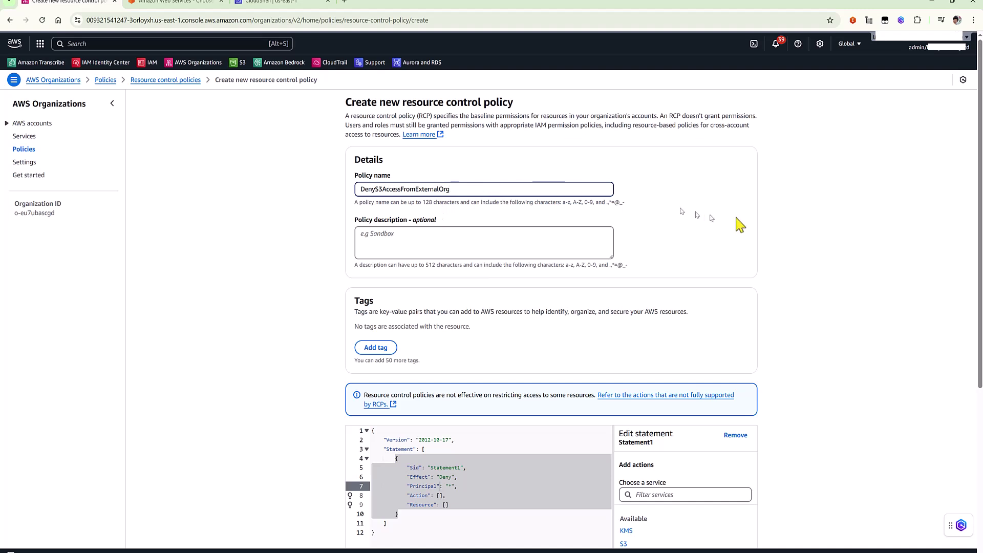
# Add all S3 actions (s3:*) to the policy's Deny statement, Statement1.
pyautogui.moveTo(981, 159); pyautogui.dragTo(972, 330)
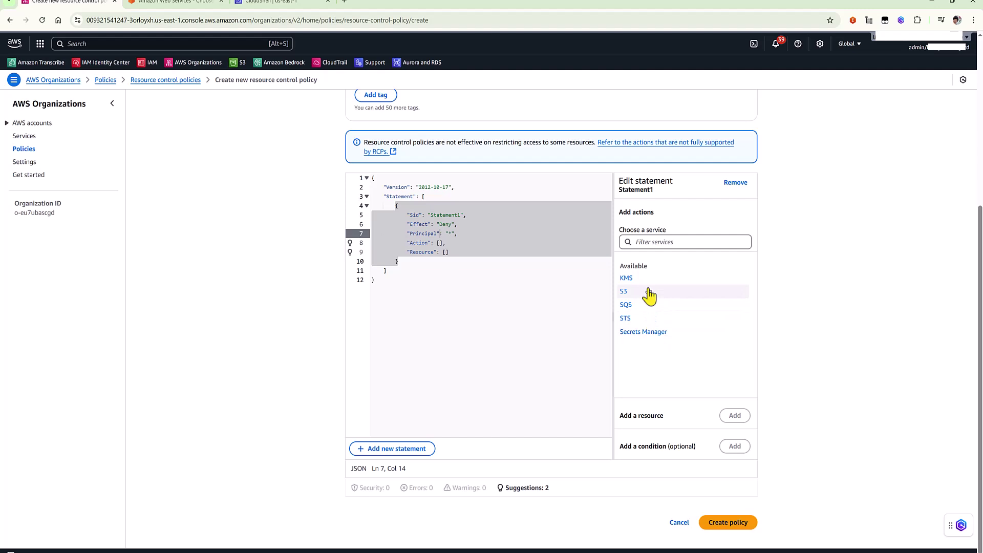
pyautogui.click(624, 291)
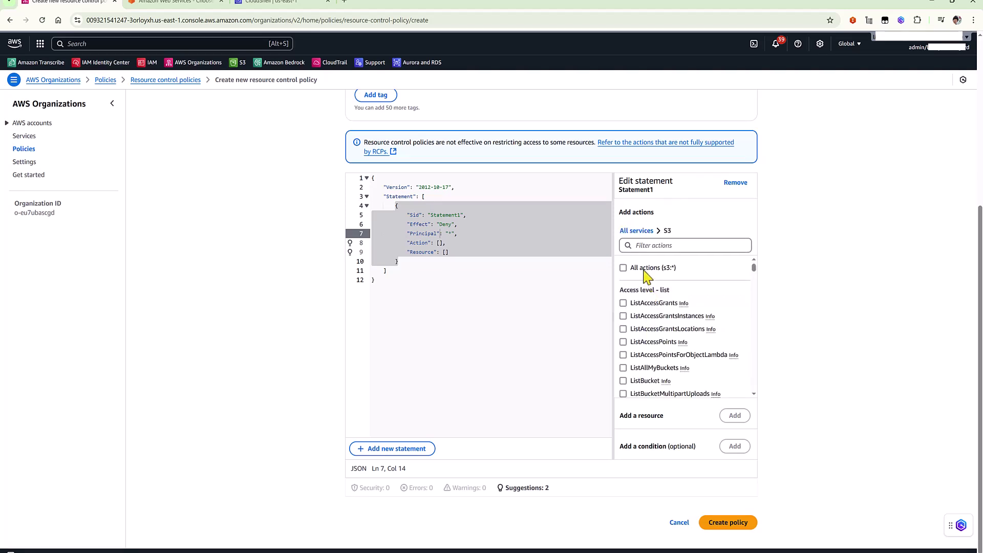
pyautogui.click(645, 272)
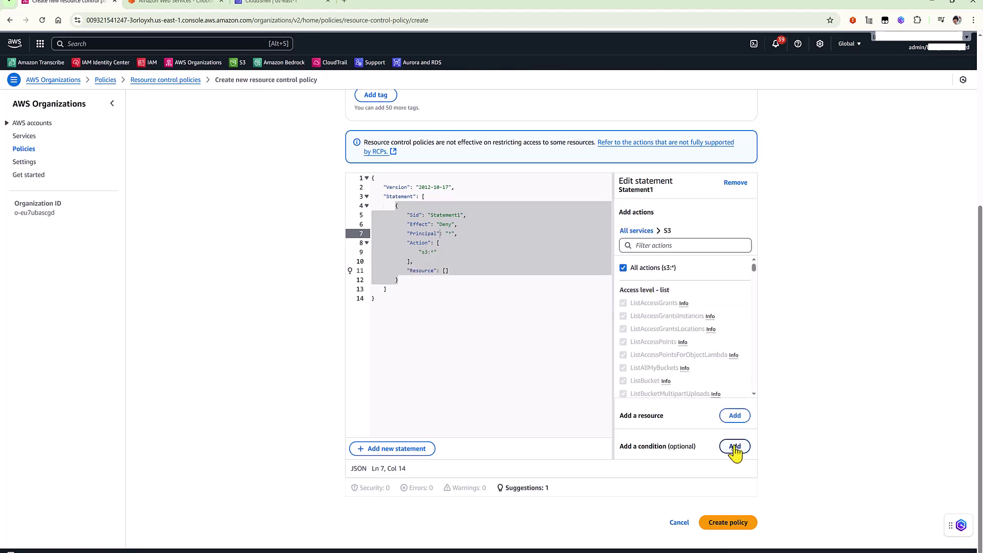
# Add S3 as the resource service with type All Resources to Statement1.
pyautogui.click(735, 415)
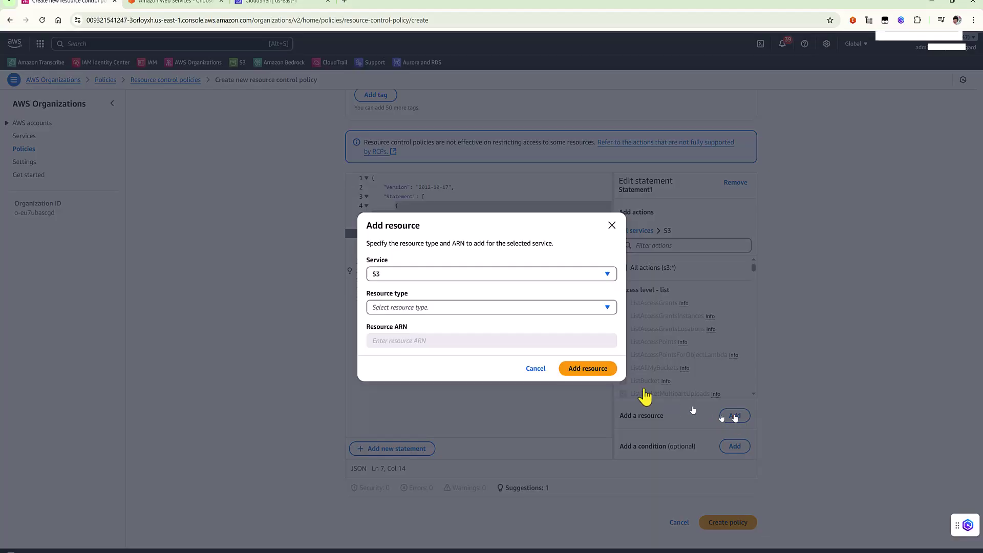
pyautogui.click(438, 308)
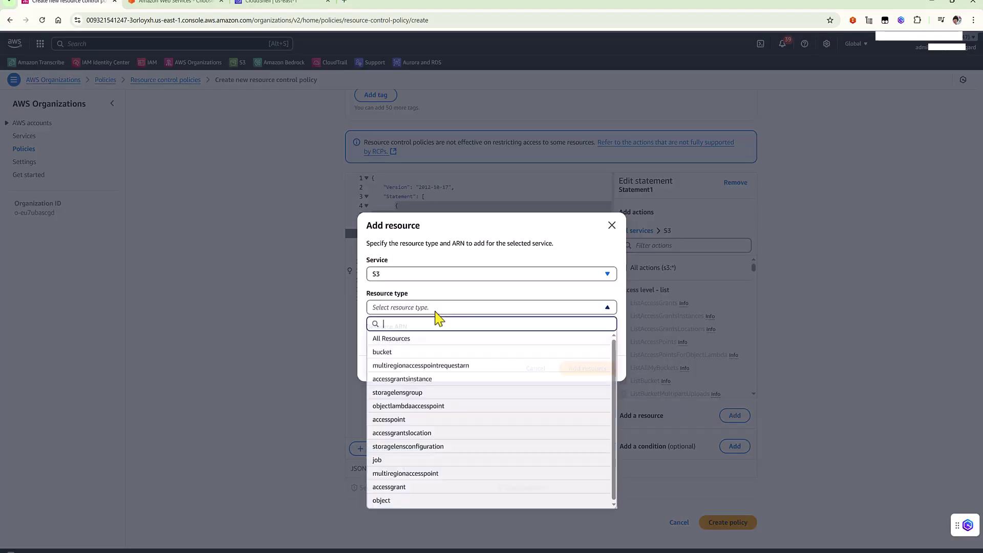
pyautogui.click(423, 340)
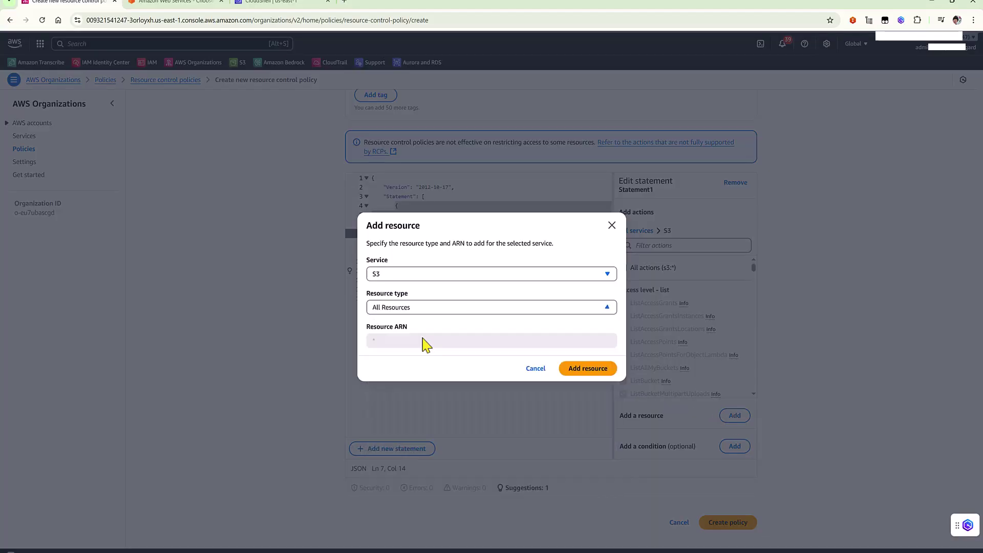
pyautogui.click(575, 369)
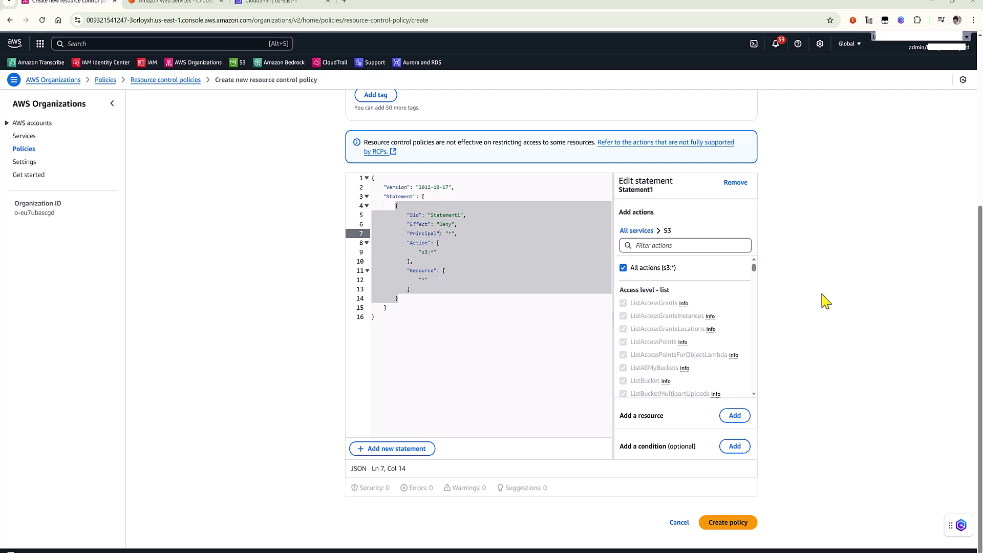
# Add a condition to Statement1 with key aws:PrincipalOrgID, operator StringNotEquals, If exists enabled, and the organization's ID as its value.
pyautogui.click(736, 448)
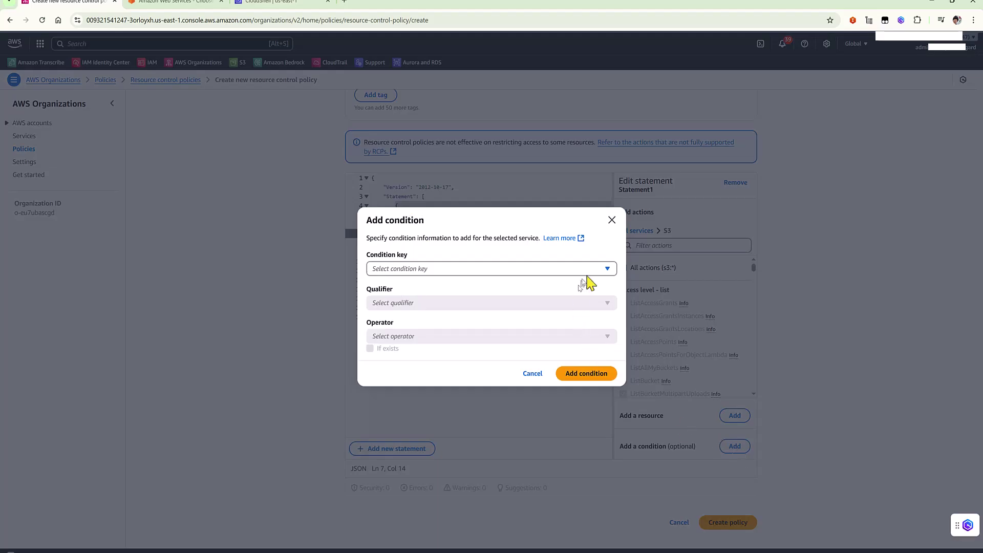
pyautogui.click(610, 270)
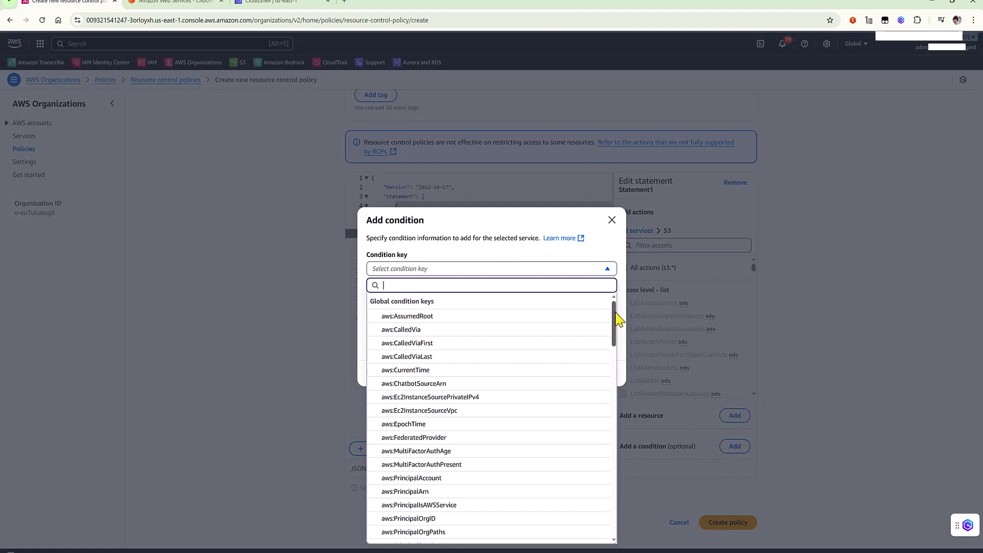
pyautogui.scroll(-4, 617, 315)
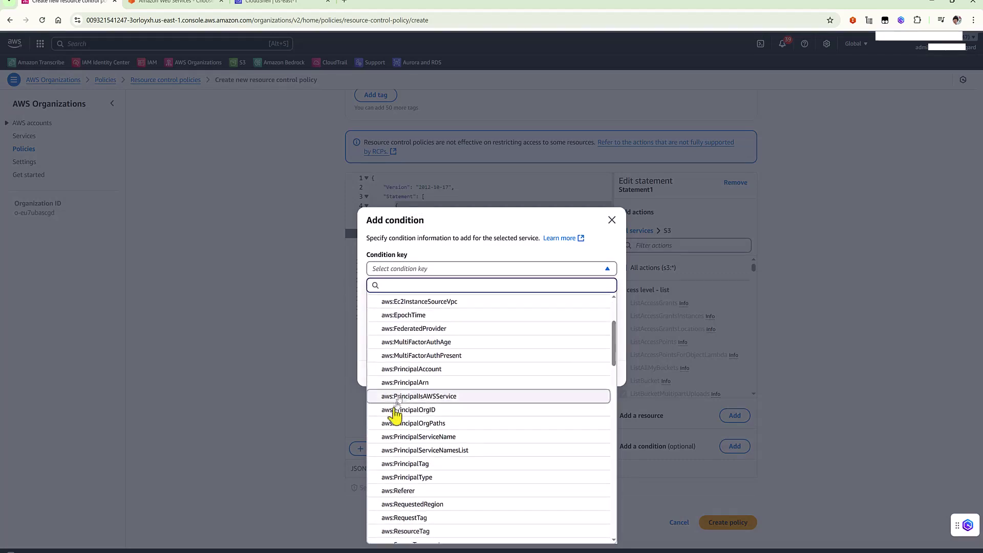
pyautogui.click(395, 411)
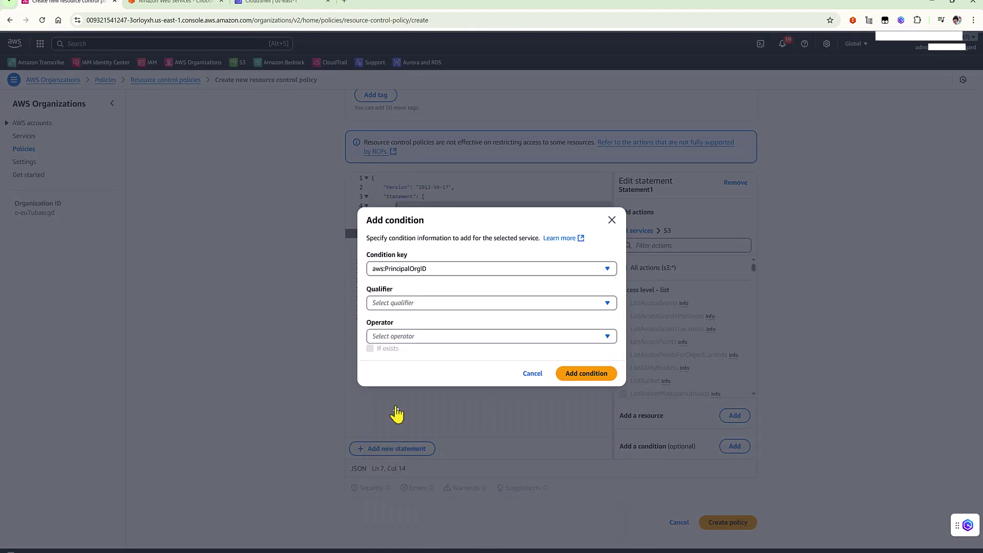
pyautogui.click(424, 337)
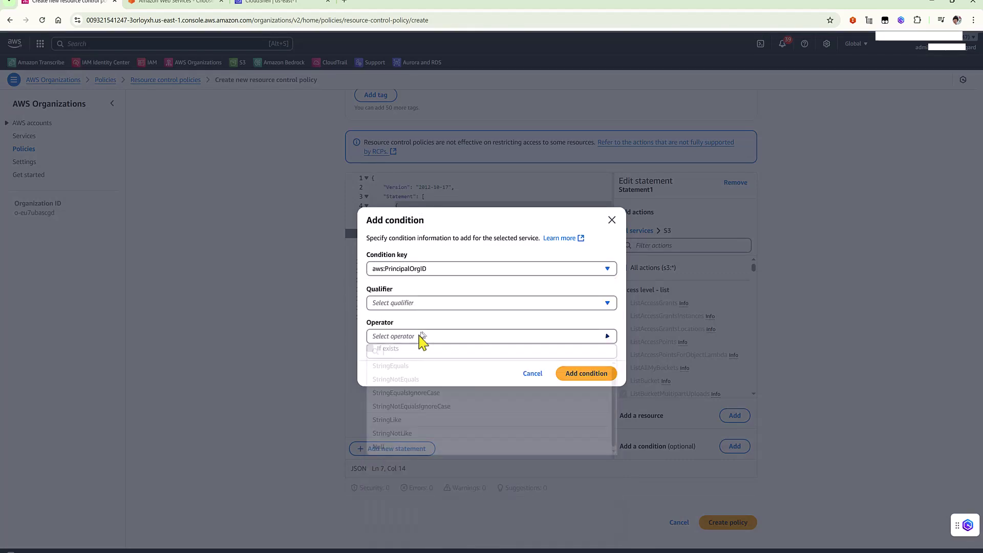
pyautogui.click(406, 383)
pyautogui.click(370, 331)
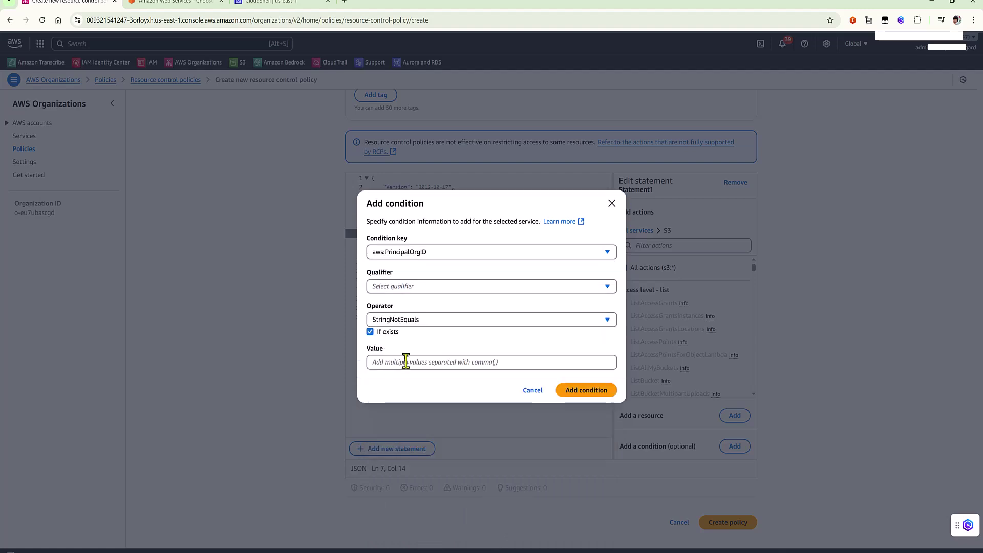
pyautogui.click(407, 362)
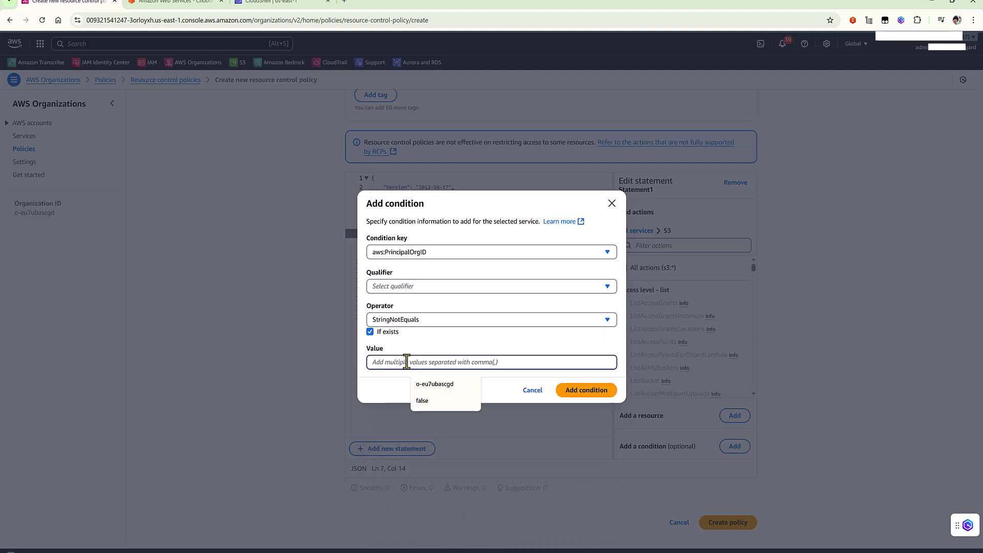
pyautogui.click(442, 385)
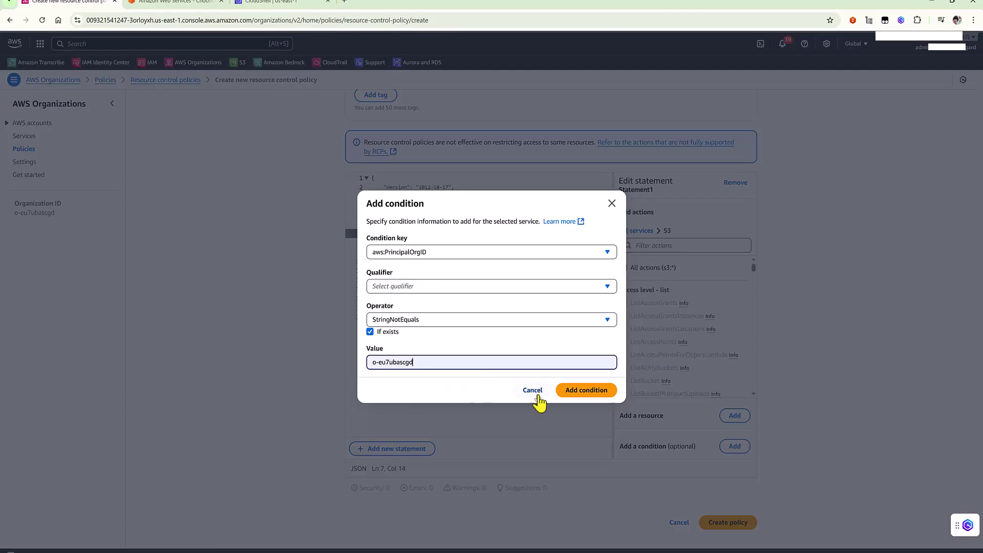
pyautogui.click(574, 393)
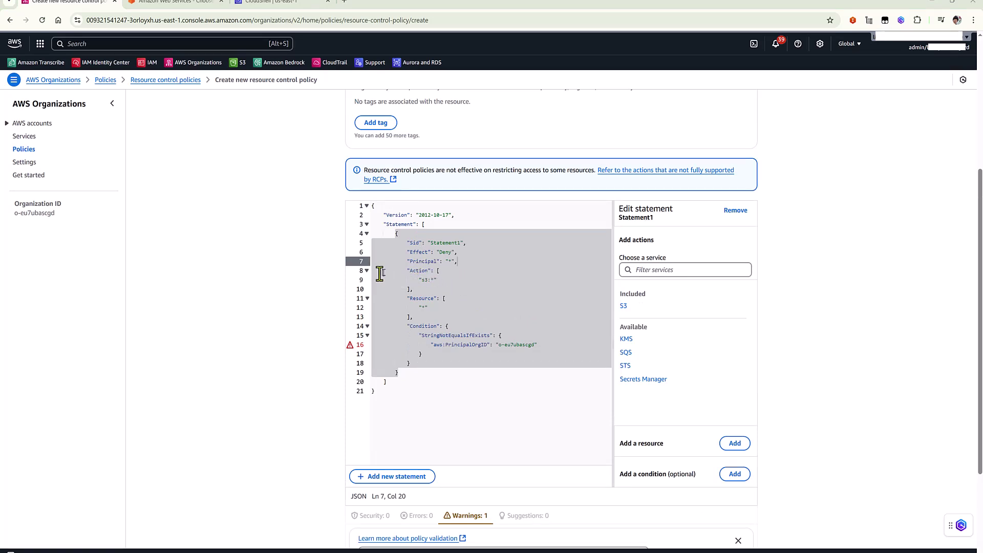
# Review the policy warning on the aws:PrincipalOrgID line and add an aws:PrincipalIsAWSService condition with operator Bool, If exists enabled, and value false.
pyautogui.moveTo(377, 270); pyautogui.dragTo(453, 319)
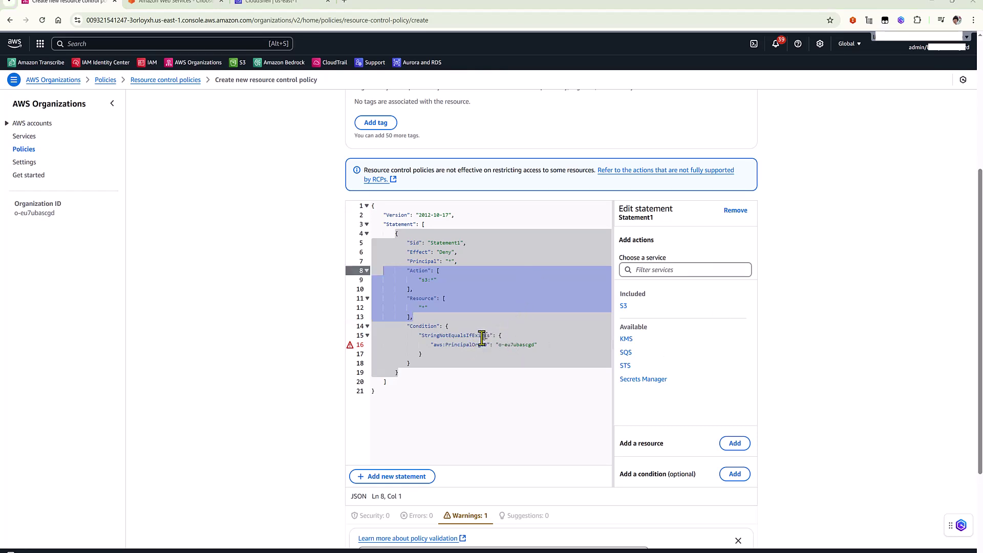
pyautogui.click(353, 347)
pyautogui.scroll(-3, 579, 387)
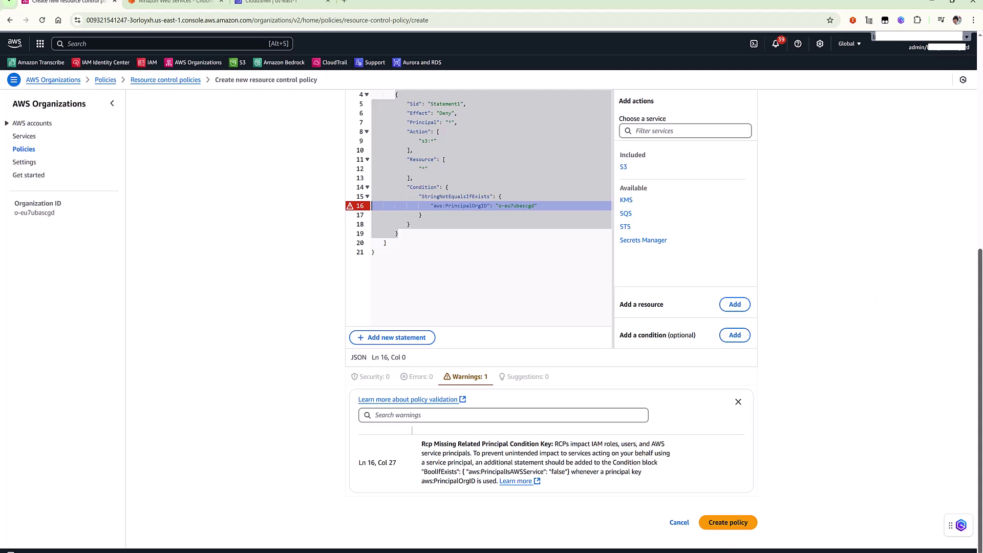
pyautogui.click(736, 338)
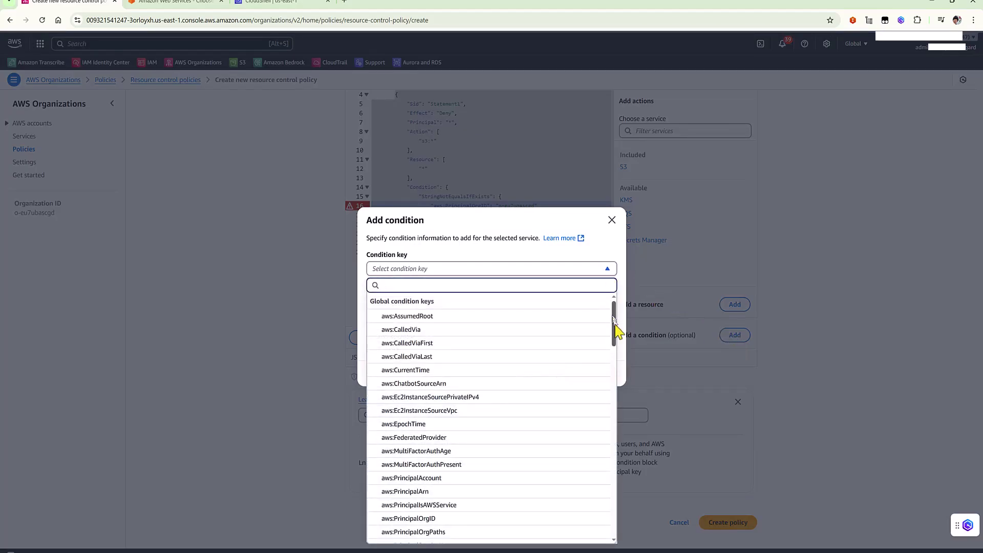
pyautogui.moveTo(617, 333); pyautogui.dragTo(616, 353)
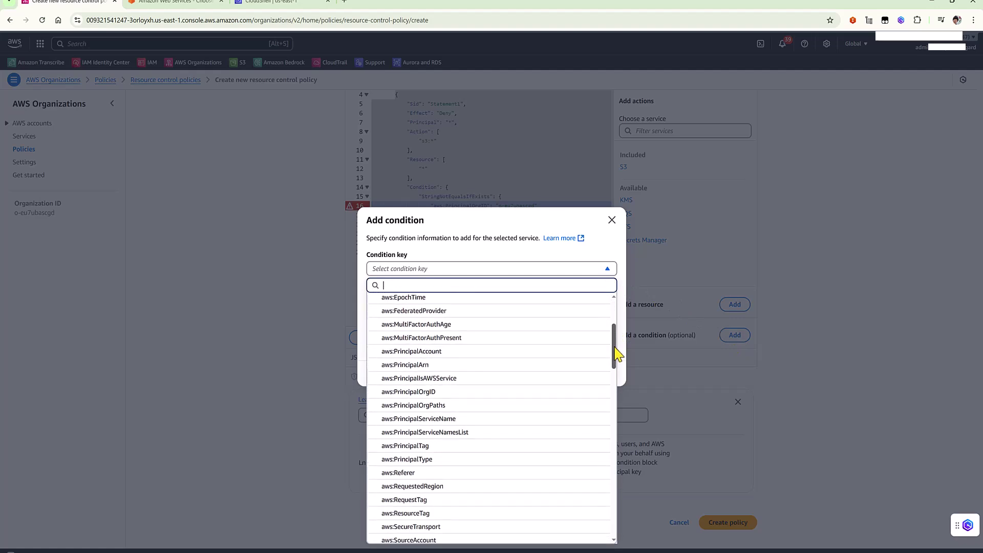
pyautogui.click(467, 379)
pyautogui.click(412, 338)
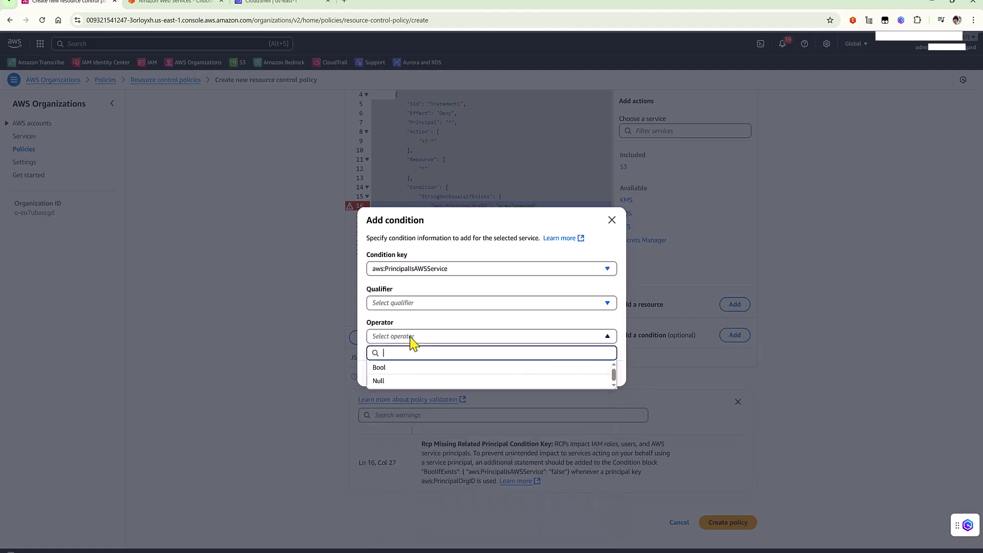
pyautogui.click(396, 367)
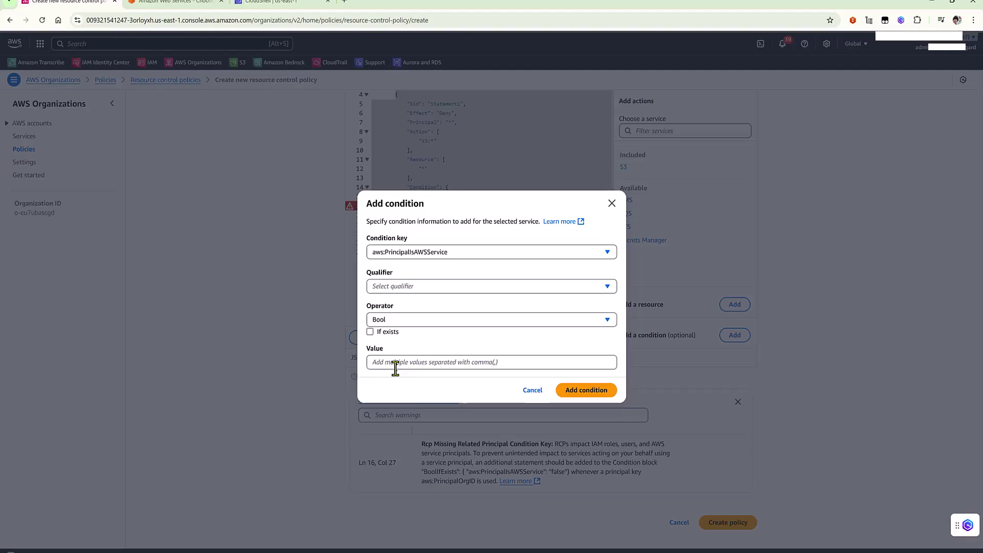
pyautogui.click(388, 333)
pyautogui.click(397, 362)
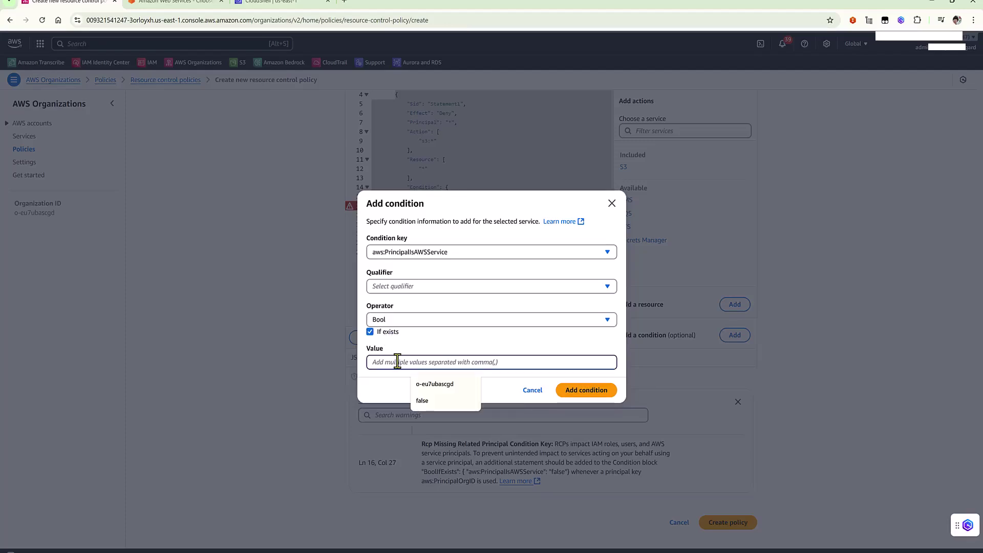
pyautogui.write('fal')
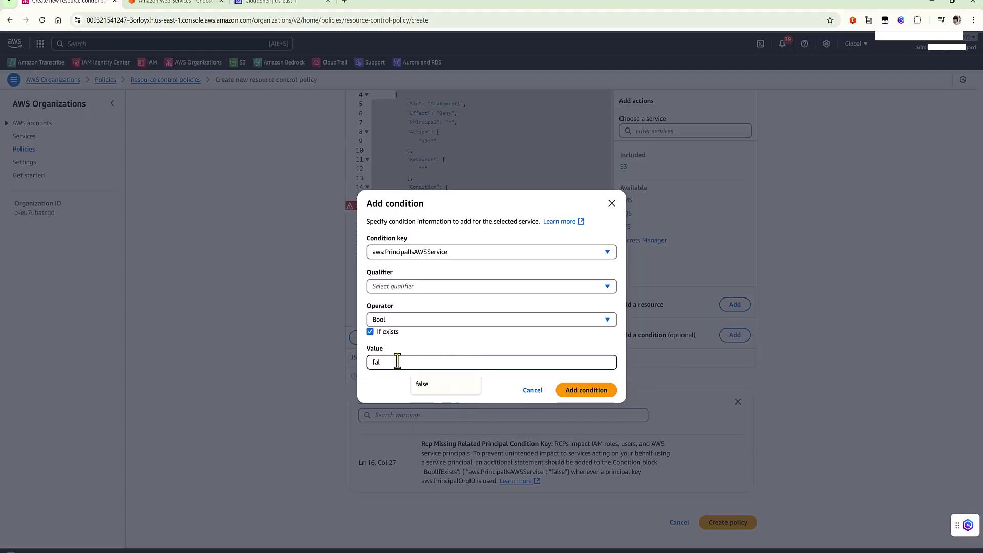
pyautogui.write('se')
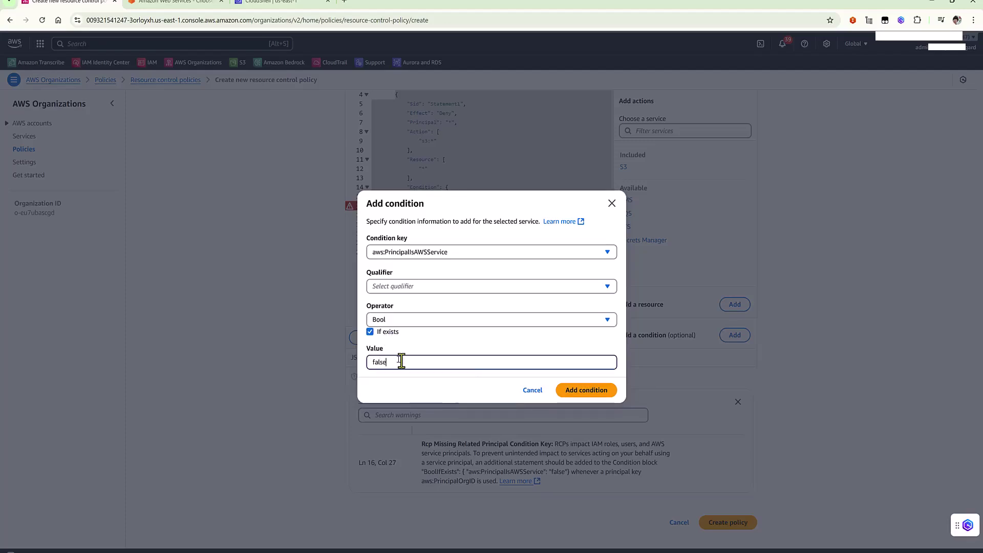
pyautogui.click(576, 390)
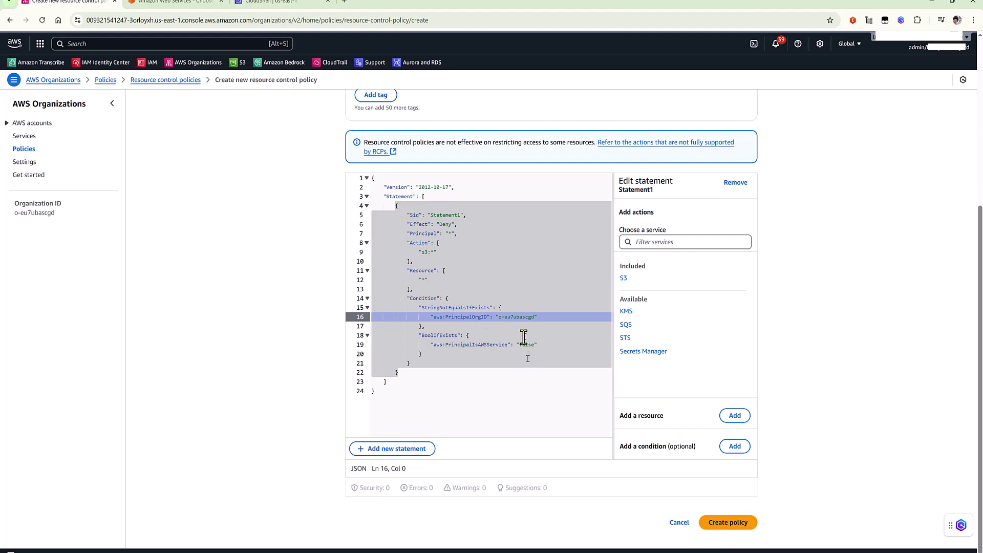
# Create the DenyS3AccessFromExternalOrg policy and attach it to the production organizational unit.
pyautogui.click(738, 524)
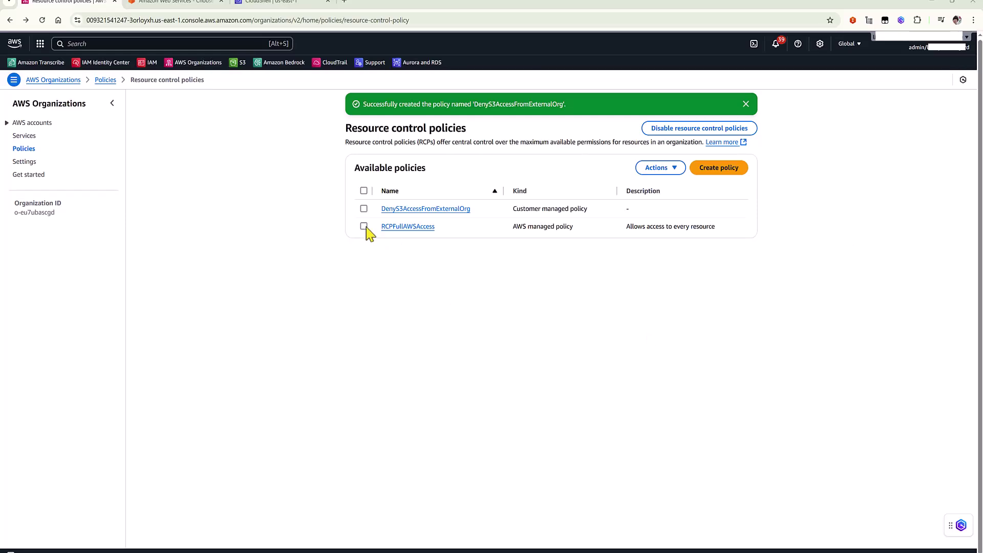
pyautogui.click(363, 209)
pyautogui.click(641, 173)
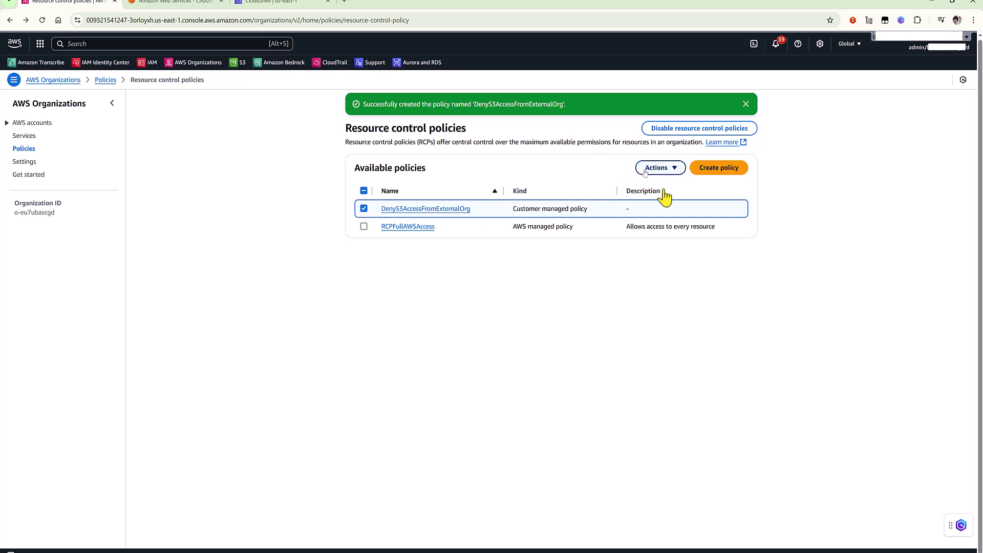
pyautogui.click(666, 190)
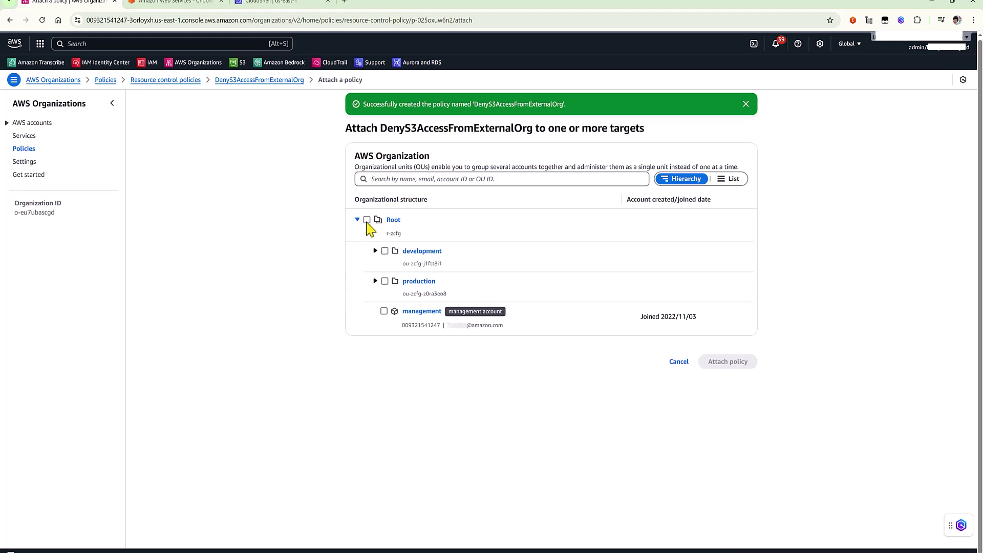
pyautogui.click(375, 282)
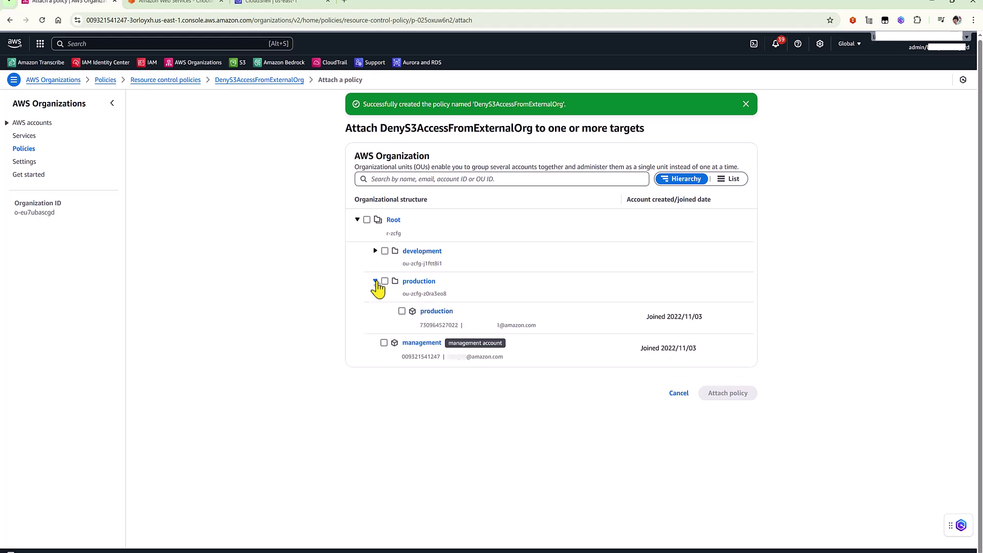
pyautogui.click(384, 282)
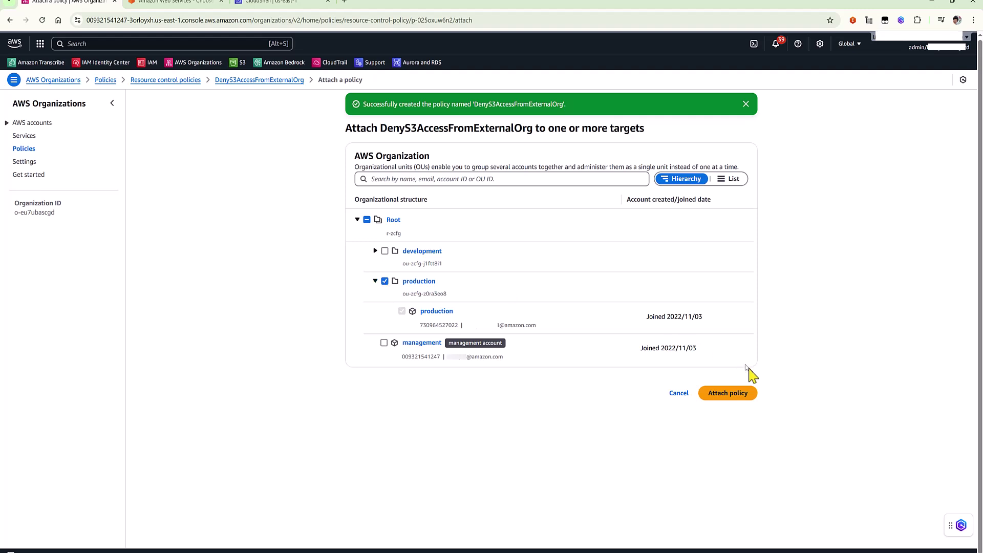
pyautogui.click(729, 393)
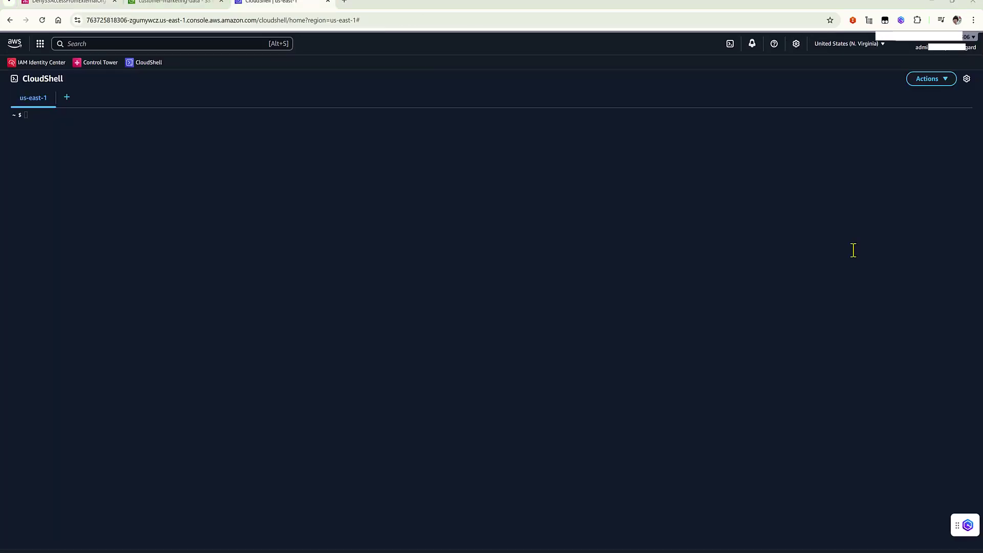
# Test external access from CloudShell by running aws s3api list-objects on the bucket customer-marketing-data.
pyautogui.click(853, 250)
pyautogui.write('aws s3api list-objects --bucket customer-marketing-data')
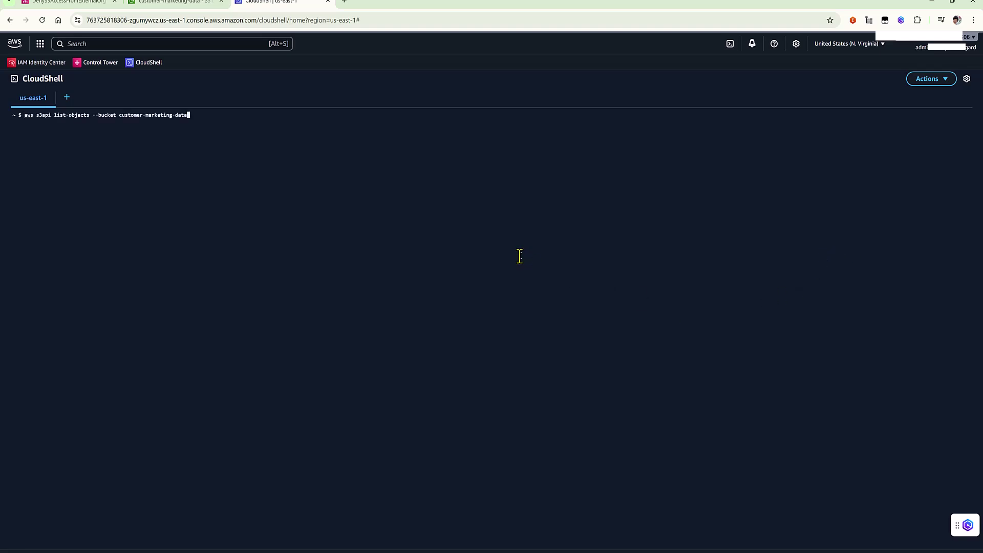
pyautogui.press('Return')
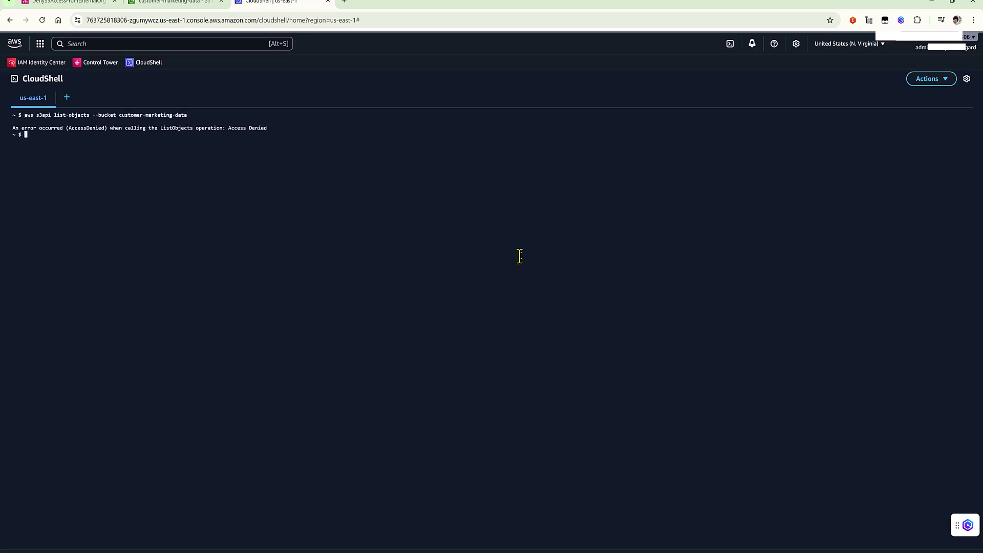
pyautogui.doubleClick(92, 129)
# Return to the customer-marketing-data bucket's permissions in Amazon S3 and review its bucket policy.
pyautogui.click(186, 4)
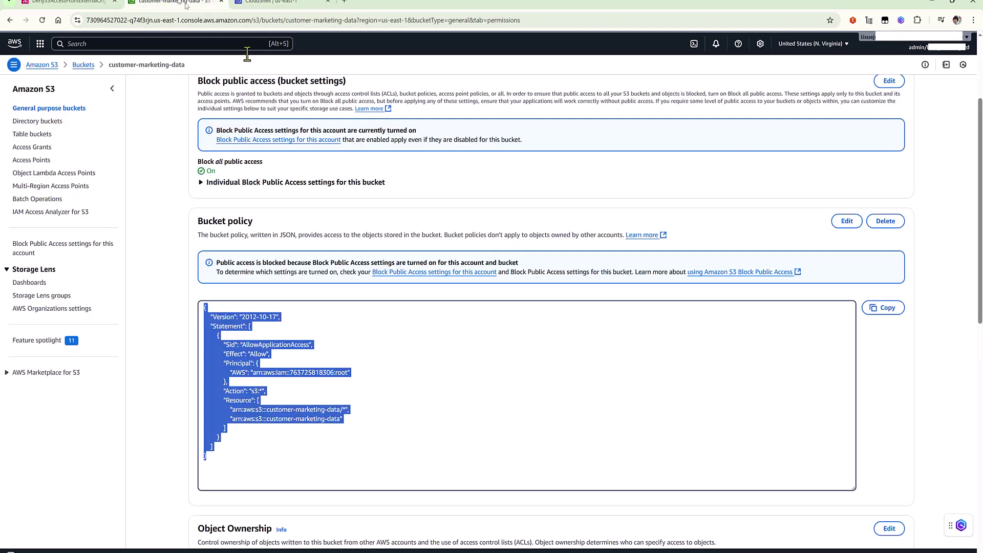
pyautogui.click(476, 350)
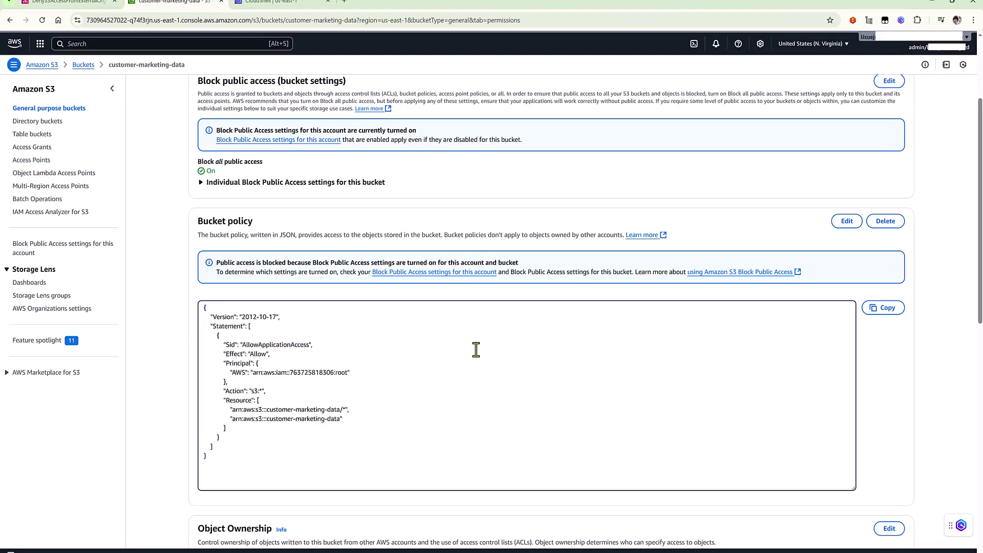